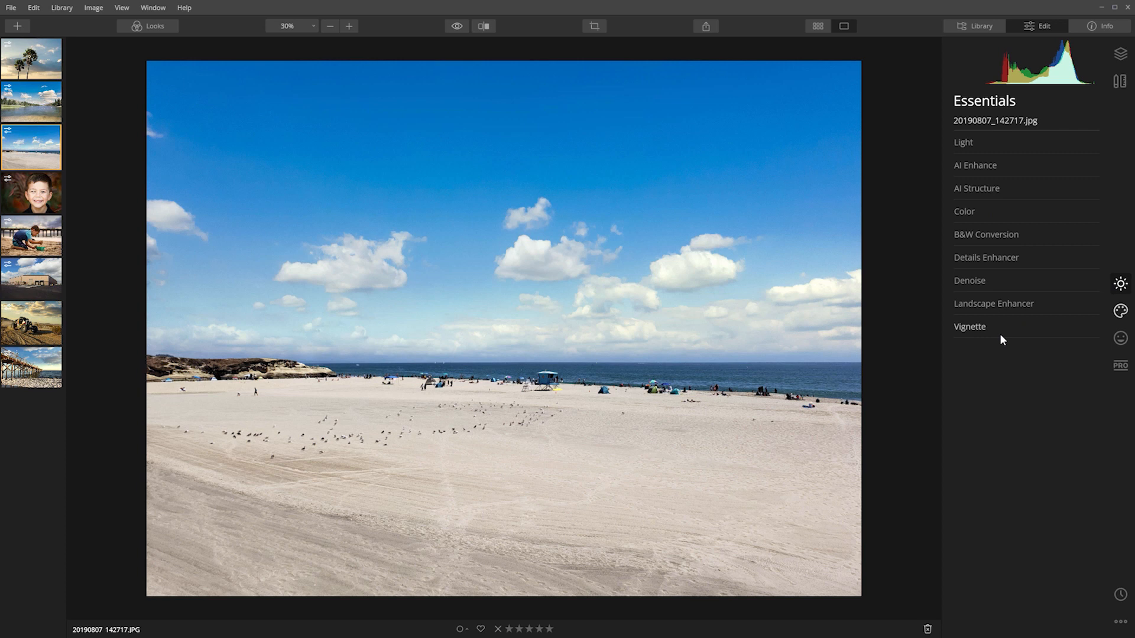
# Try AI Accent at 100 on the beach photo, reset it, and try AI Sky Enhancer at 100 before returning it to 0
pyautogui.click(1007, 140)
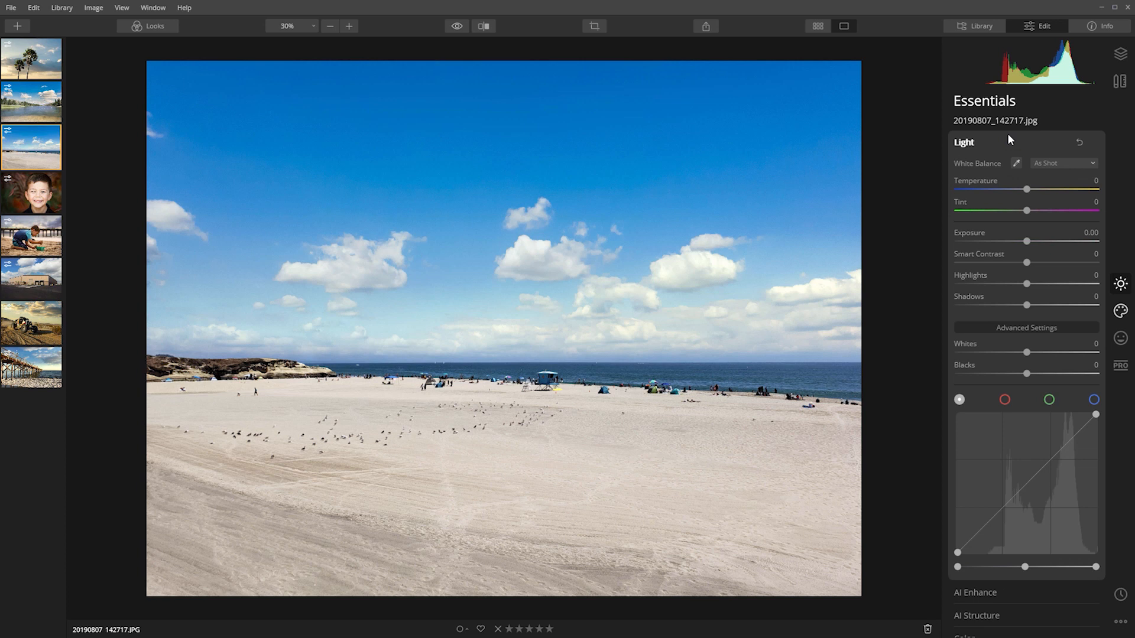
pyautogui.click(1010, 142)
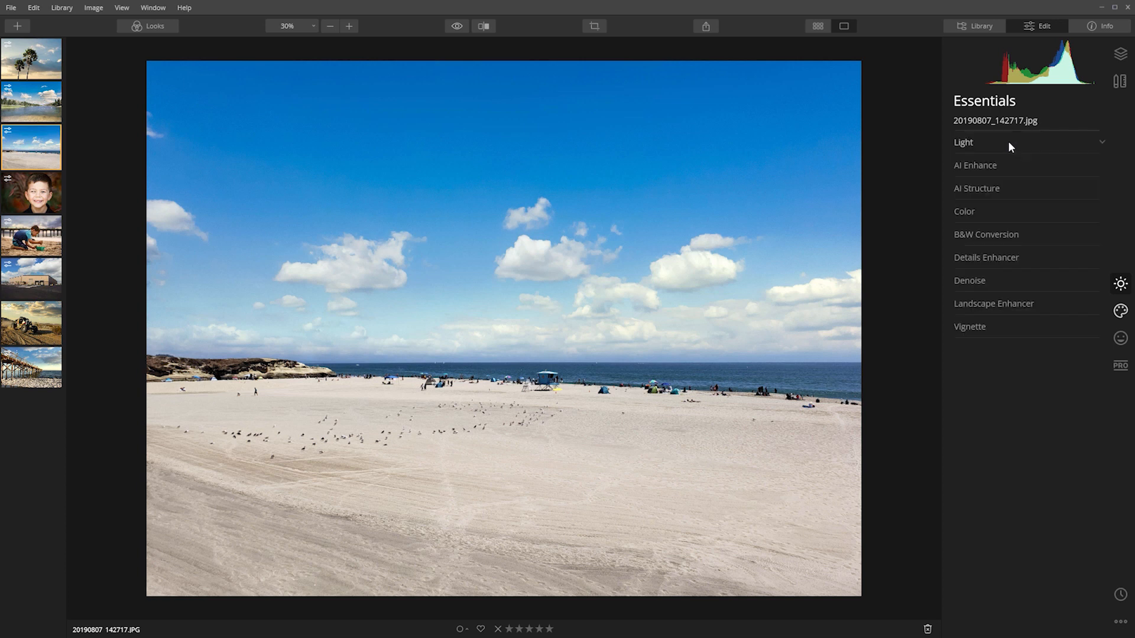
pyautogui.click(995, 164)
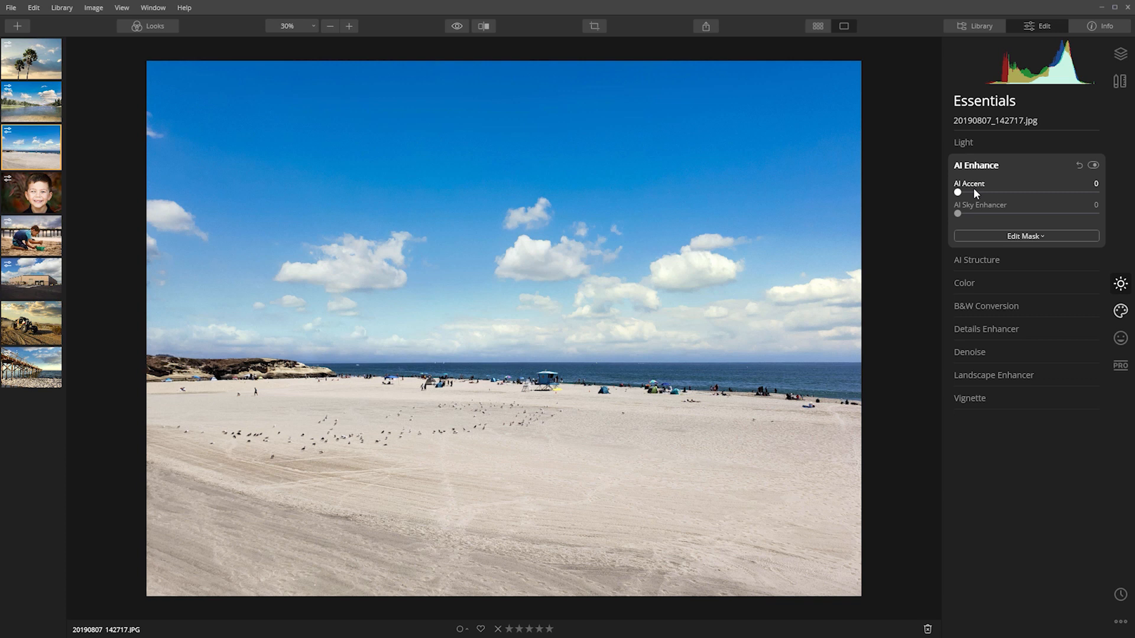
pyautogui.moveTo(959, 193); pyautogui.dragTo(1101, 190)
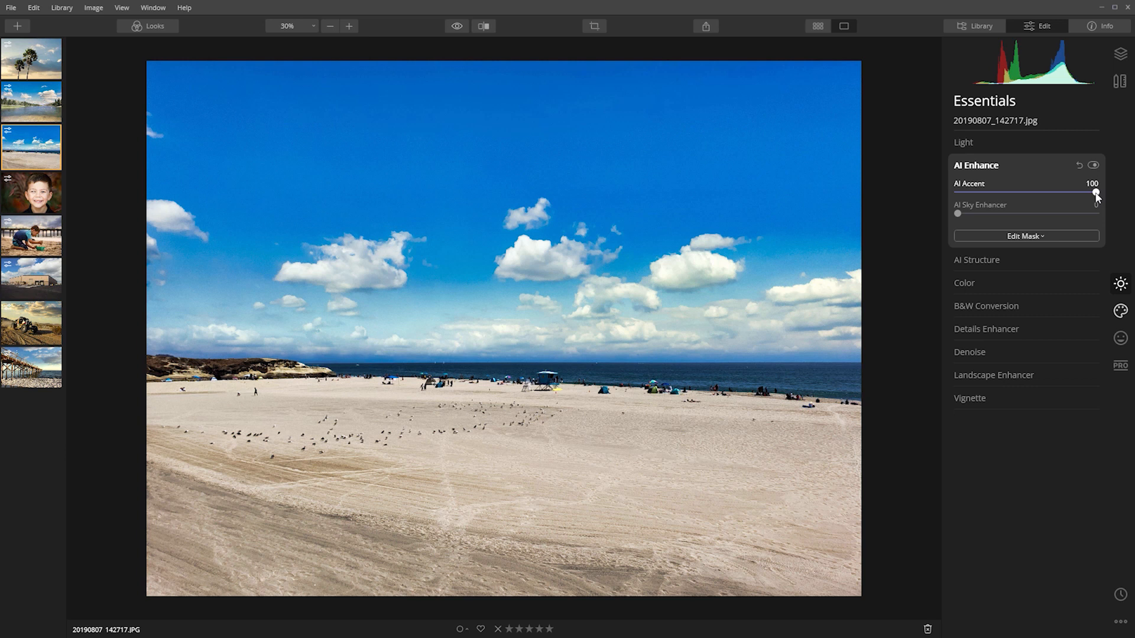
pyautogui.doubleClick(1095, 193)
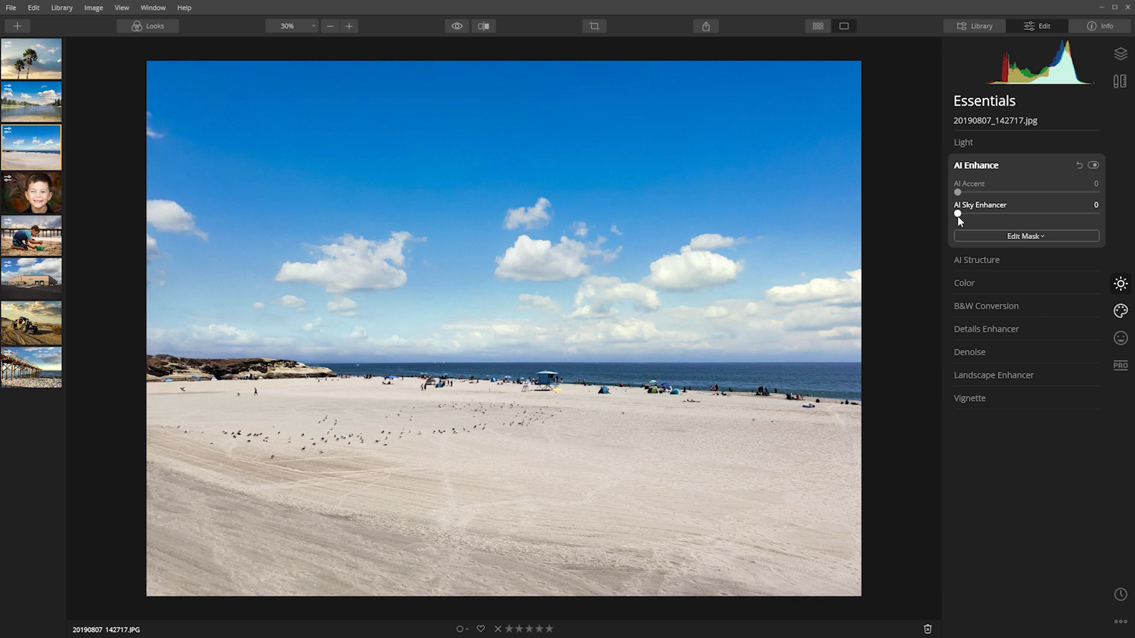
pyautogui.moveTo(958, 213); pyautogui.dragTo(1115, 220)
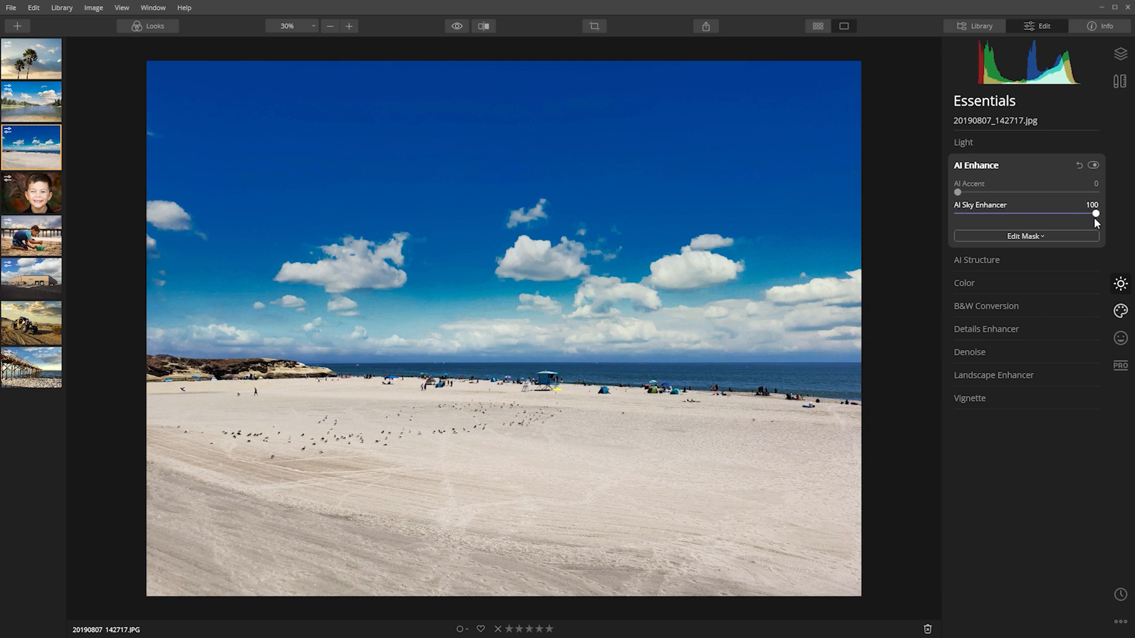
pyautogui.moveTo(1085, 216); pyautogui.dragTo(954, 215)
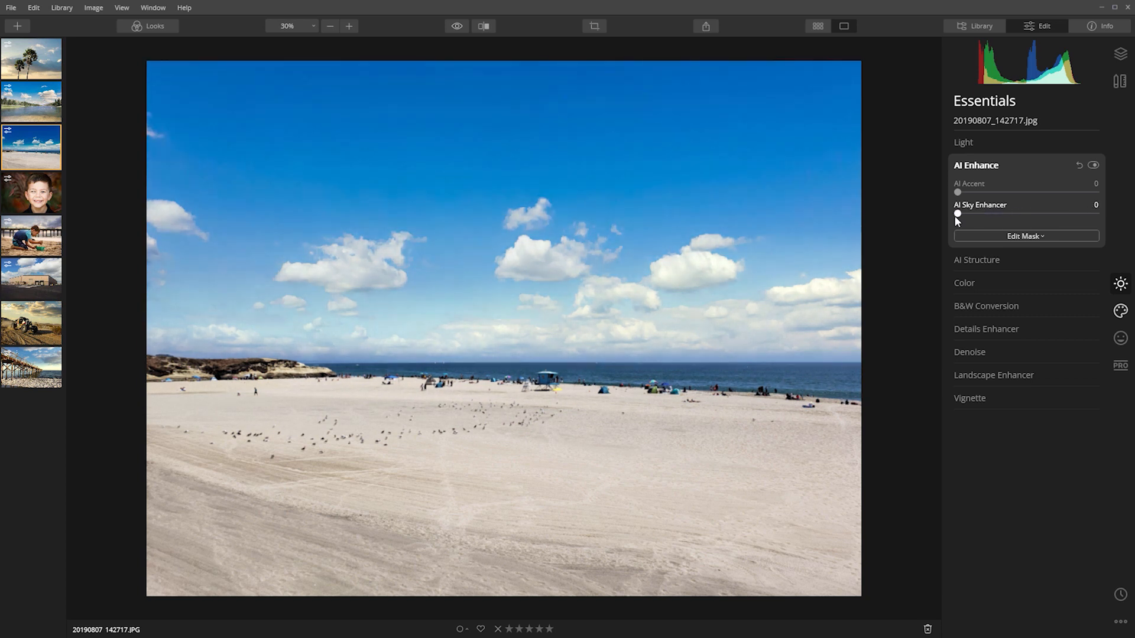
# Try AI Structure on the beach photo with Amount at -100 and 100, reset Amount, and try Boost at 100
pyautogui.click(991, 254)
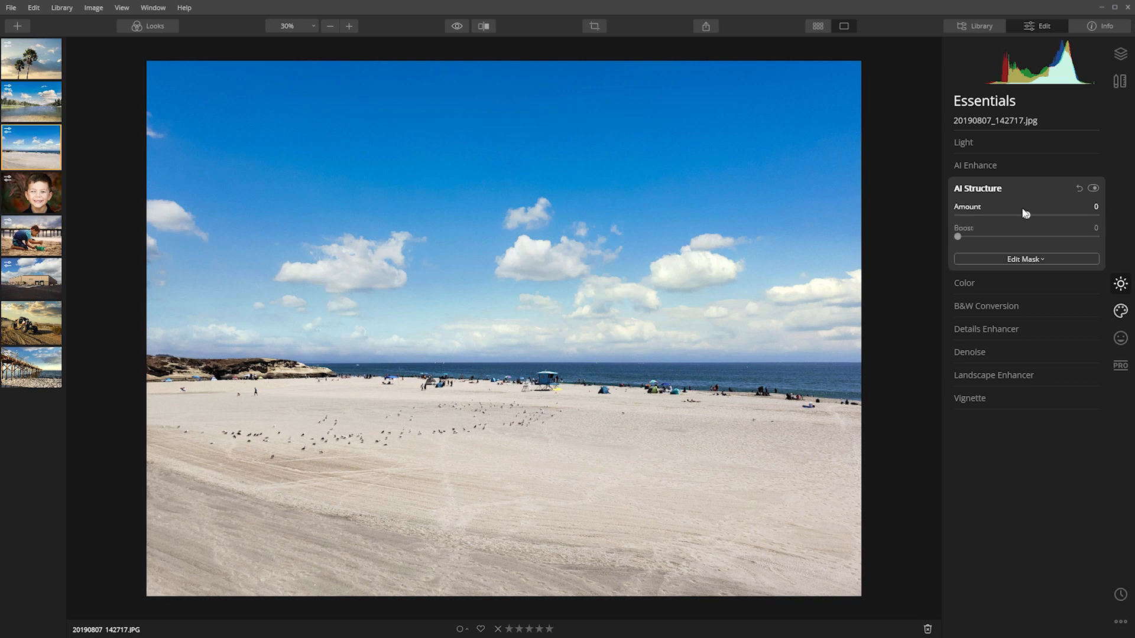
pyautogui.moveTo(1044, 236); pyautogui.dragTo(948, 236)
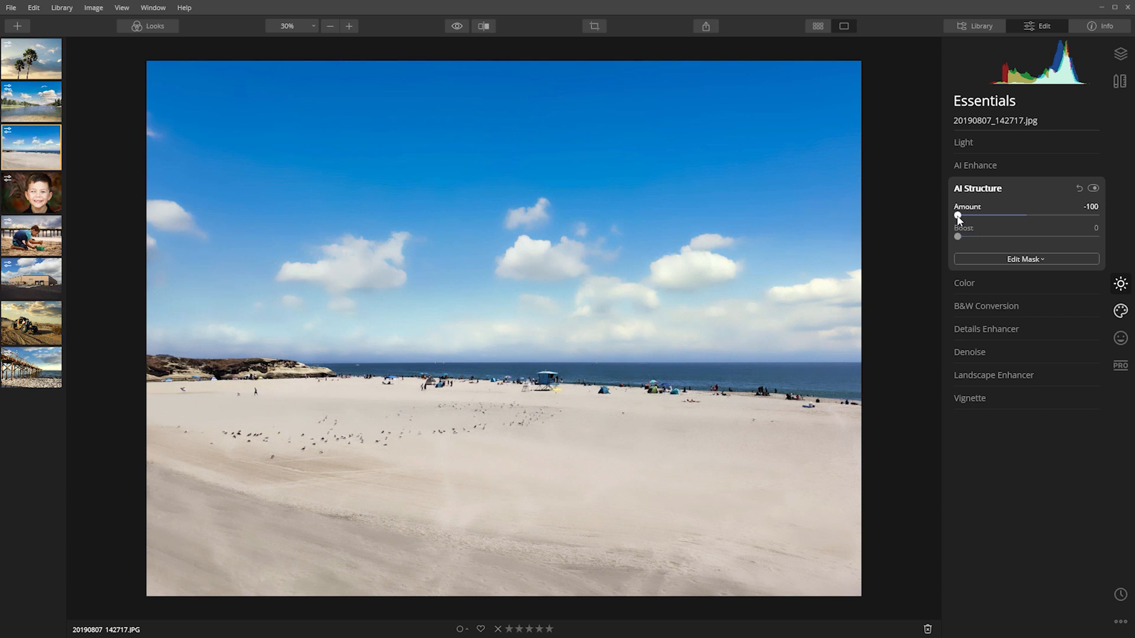
pyautogui.moveTo(958, 217); pyautogui.dragTo(1095, 216)
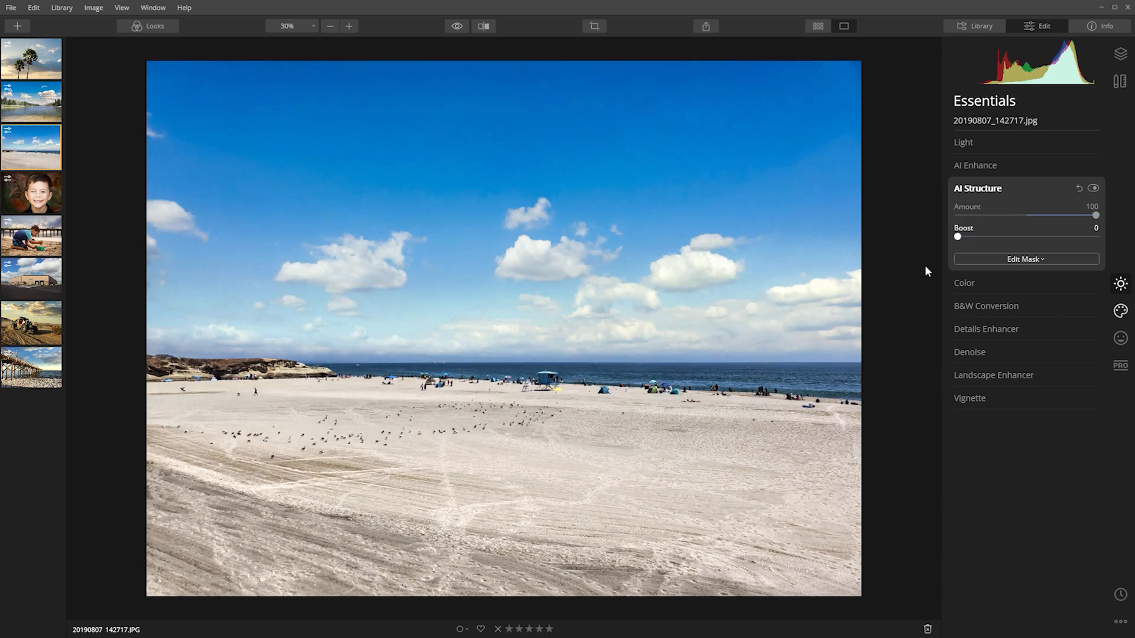
pyautogui.doubleClick(1095, 216)
pyautogui.moveTo(968, 236); pyautogui.dragTo(1097, 236)
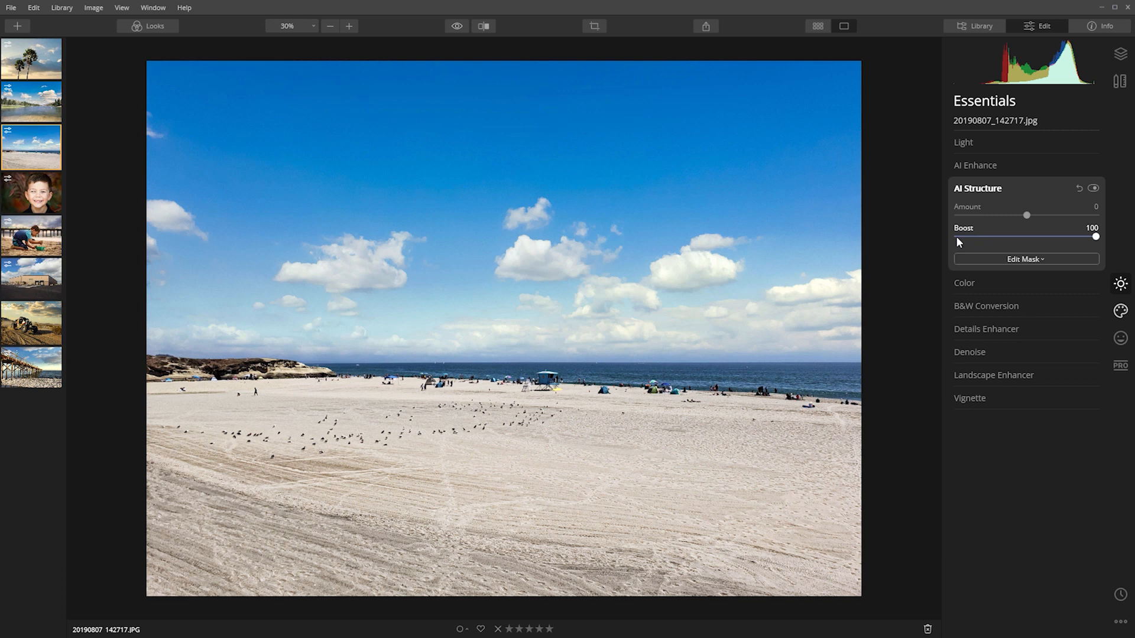
# Try the Landscape Enhancer's Dehaze at 100 on the beach photo and return it to 0
pyautogui.click(984, 281)
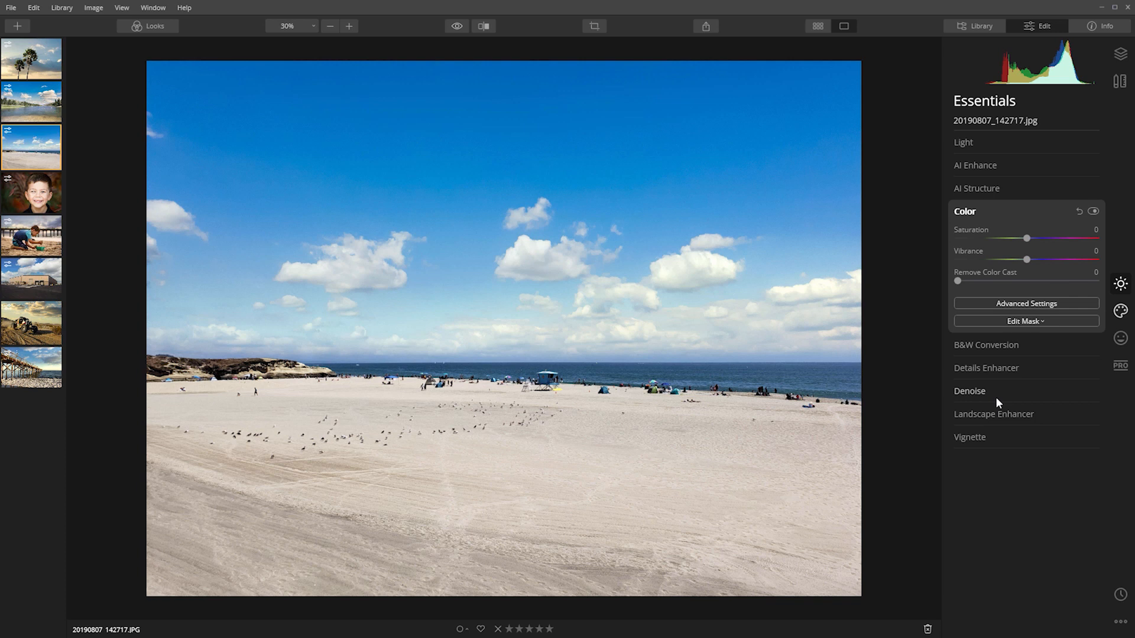
pyautogui.click(990, 411)
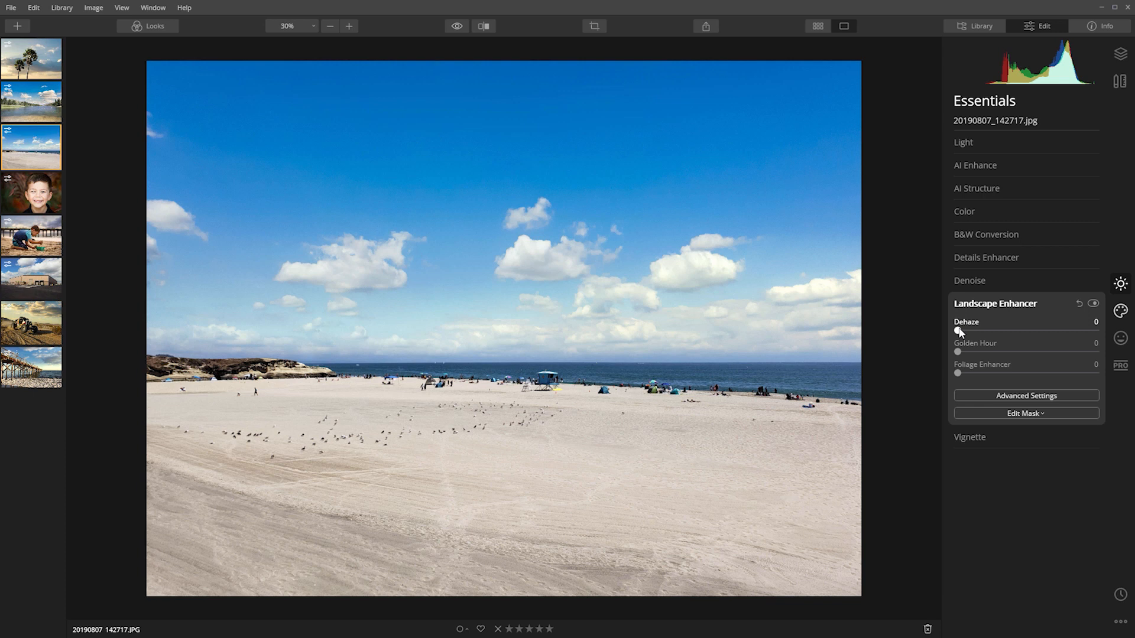
pyautogui.moveTo(959, 330); pyautogui.dragTo(1105, 328)
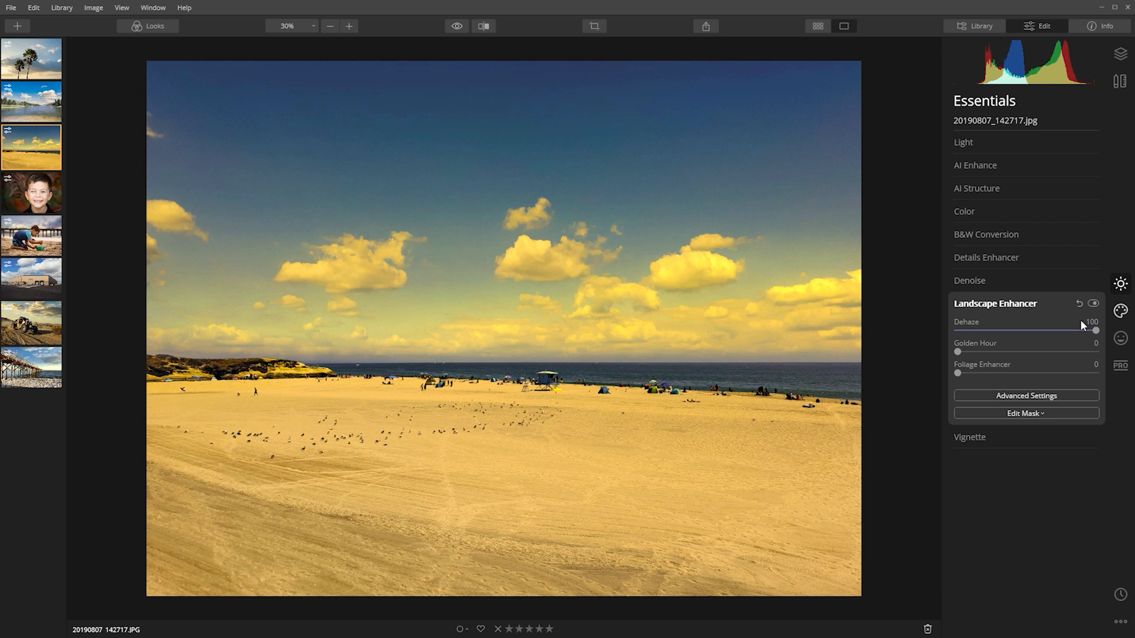
pyautogui.moveTo(1096, 331); pyautogui.dragTo(937, 321)
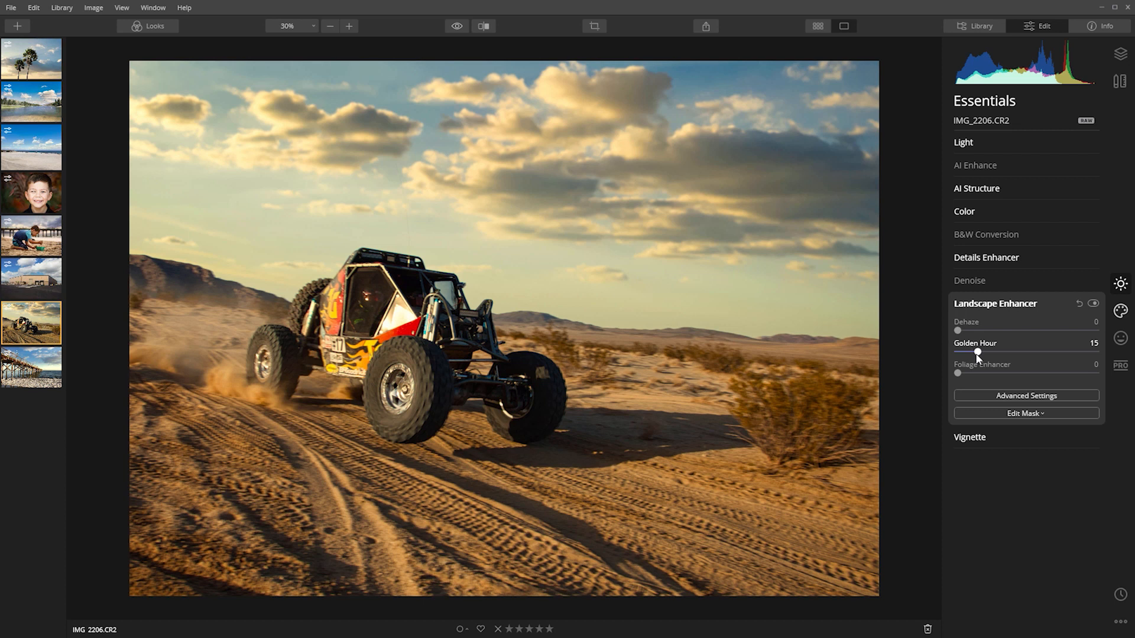
# Compare the Golden Hour effect on the off-road buggy photo by lowering it to 0 and raising it again
pyautogui.moveTo(961, 354); pyautogui.dragTo(960, 355)
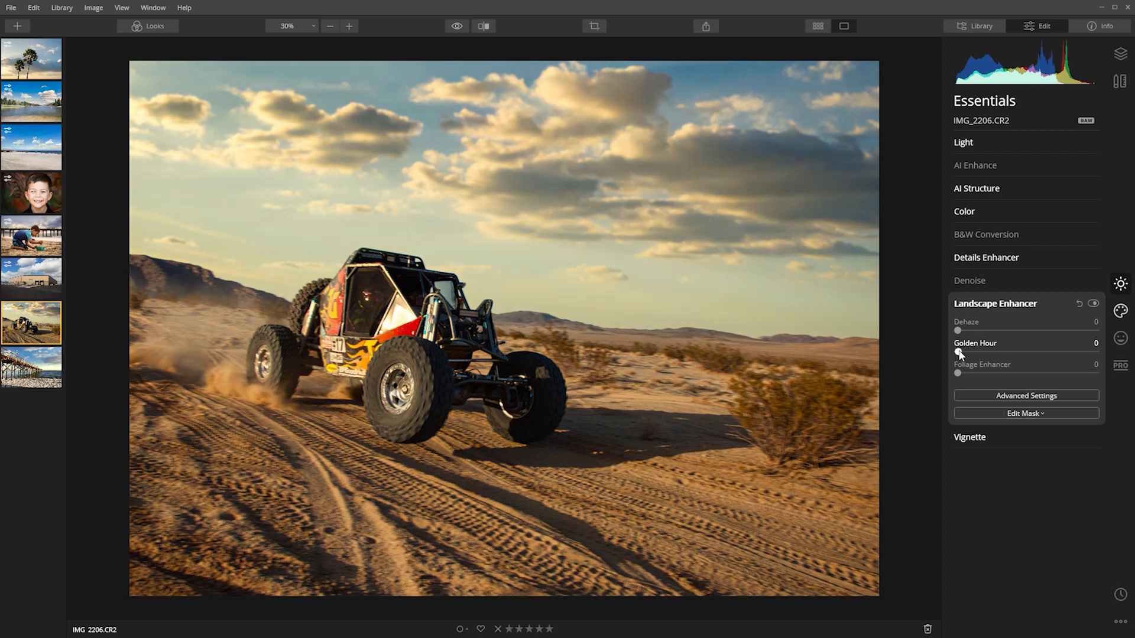
pyautogui.moveTo(1019, 355); pyautogui.dragTo(978, 353)
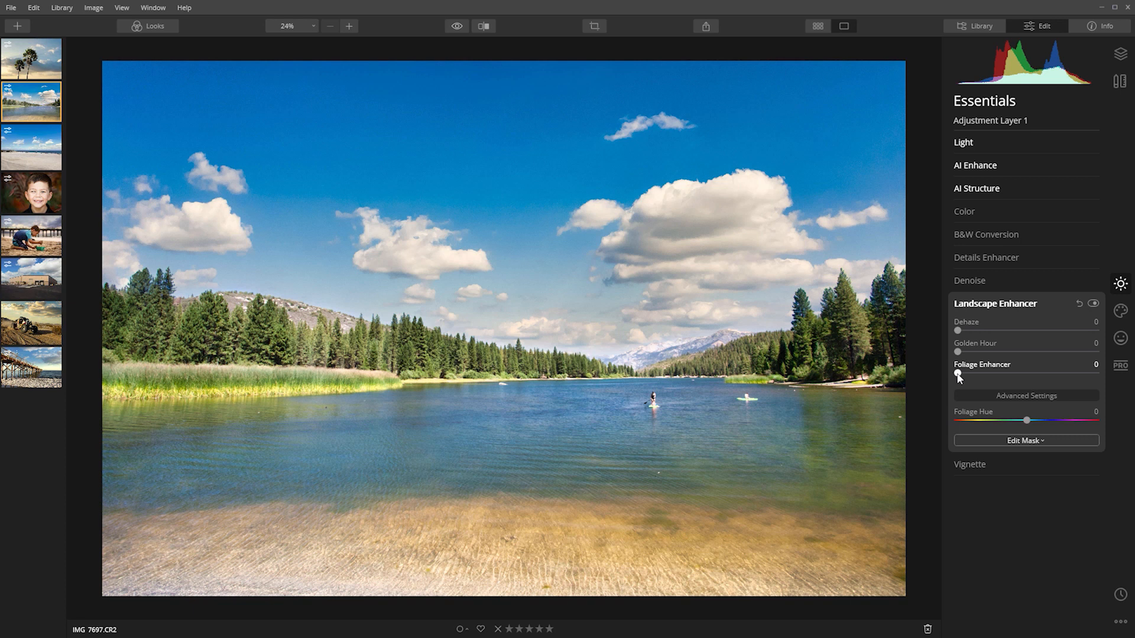
# Set Foliage Enhancer to 50 on the lake photo and shift Foliage Hue toward its minimum
pyautogui.moveTo(964, 375); pyautogui.dragTo(1026, 377)
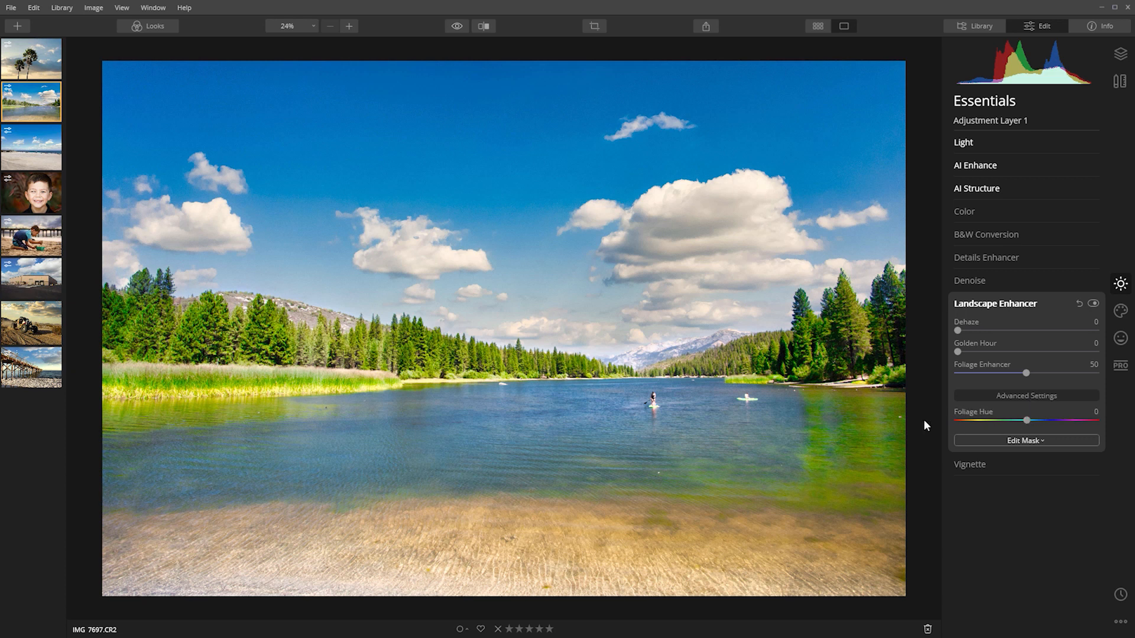
pyautogui.moveTo(1028, 421); pyautogui.dragTo(945, 422)
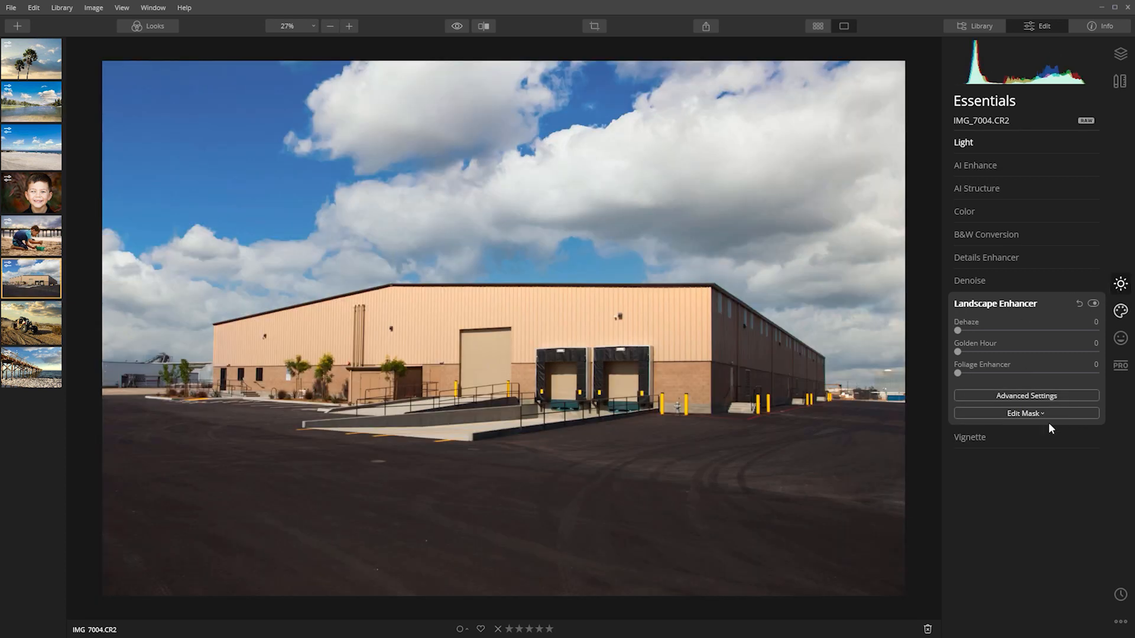
# Add a vignette to the warehouse photo with Amount -57, Size 58 and Inner Light 15, and compare it off and on
pyautogui.click(996, 437)
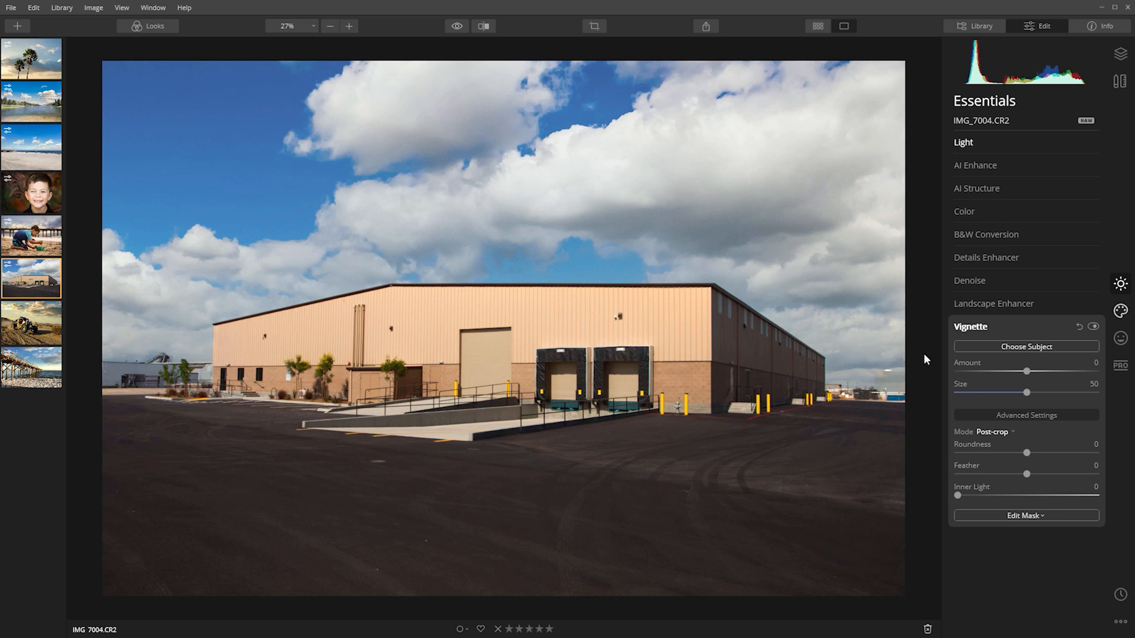
pyautogui.moveTo(1026, 371); pyautogui.dragTo(988, 375)
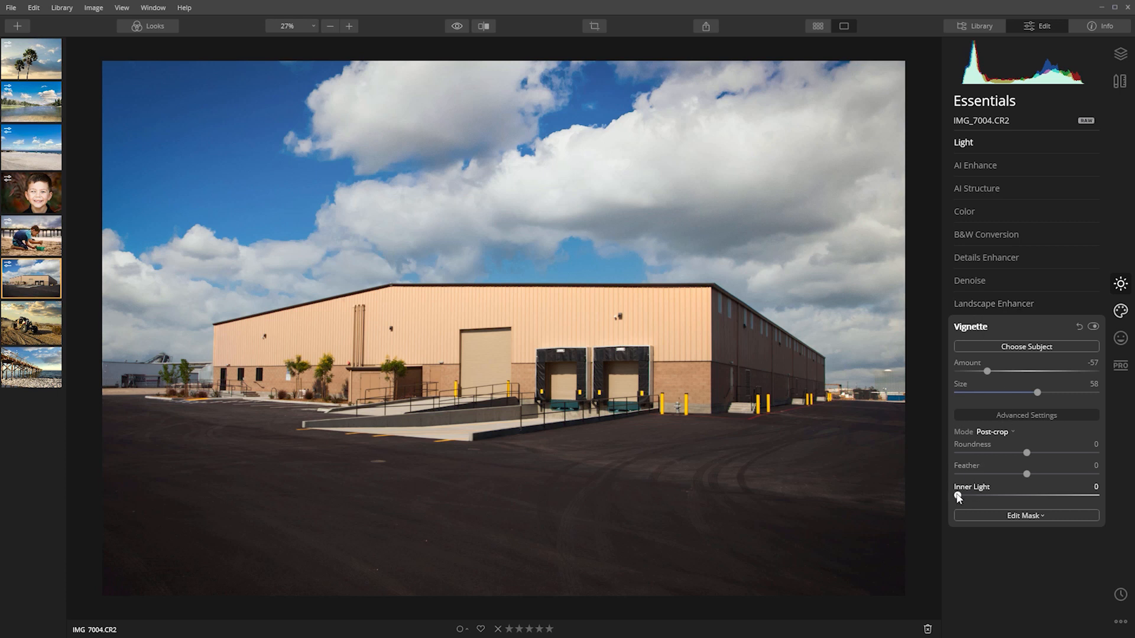
pyautogui.moveTo(958, 497); pyautogui.dragTo(984, 497)
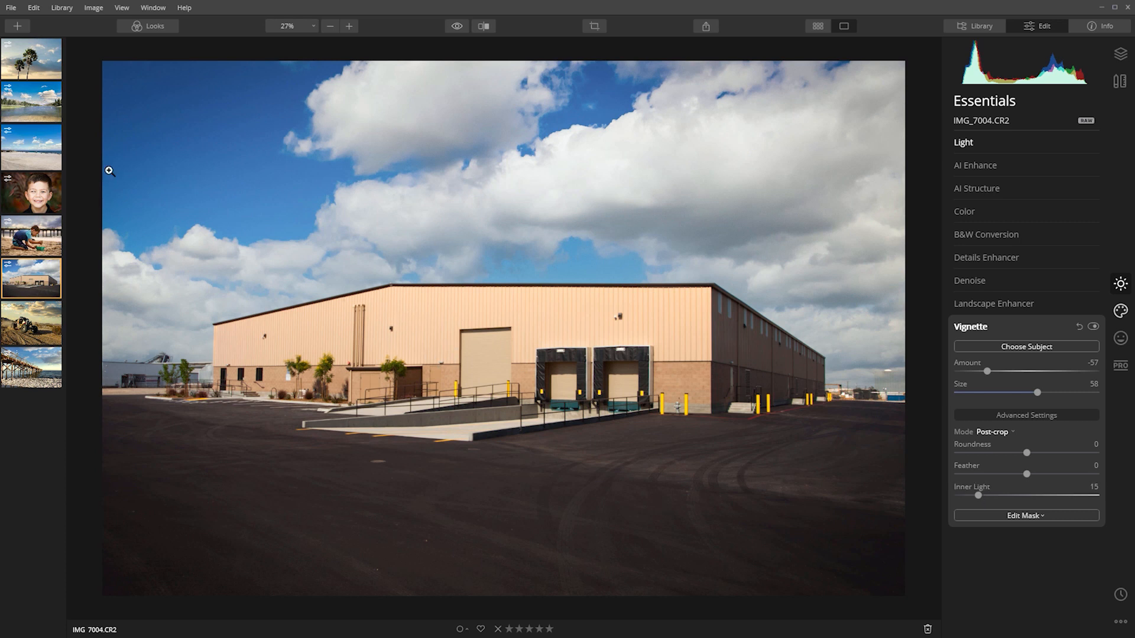
pyautogui.click(1093, 326)
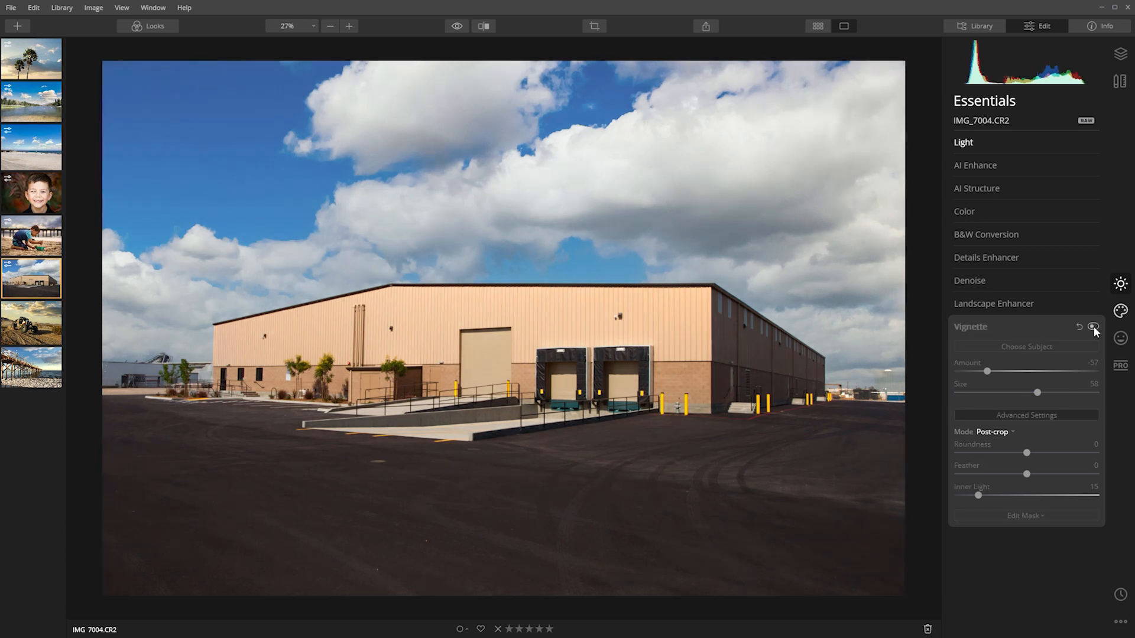
pyautogui.click(1093, 326)
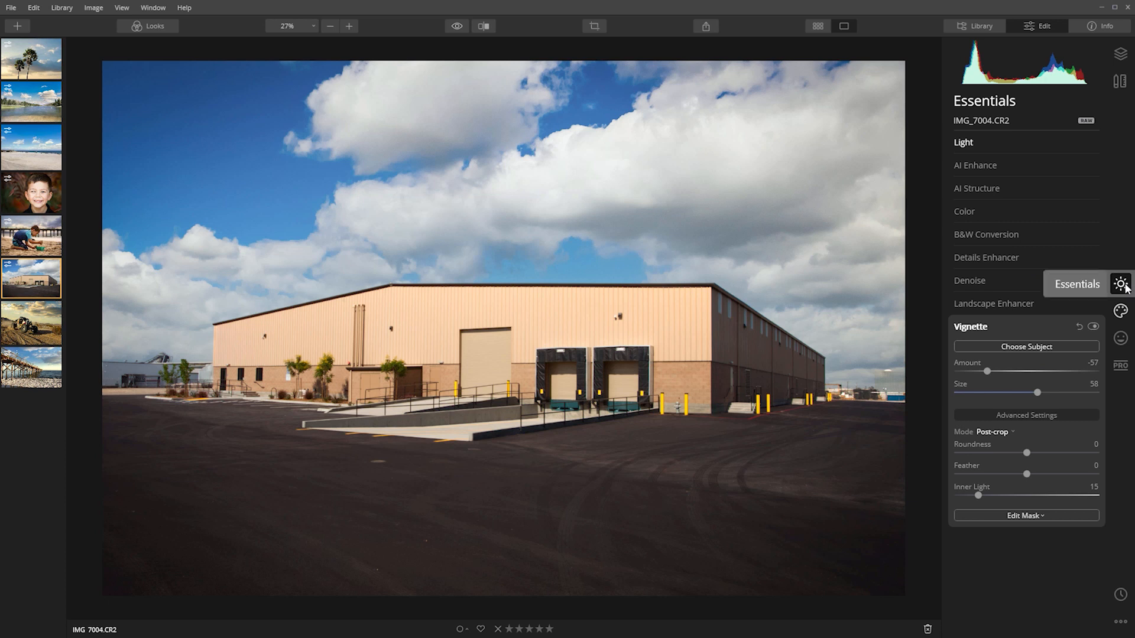
# Review the AI Sky Replacement settings, the layer list and the portrait tools for the palm tree photo
pyautogui.click(1120, 312)
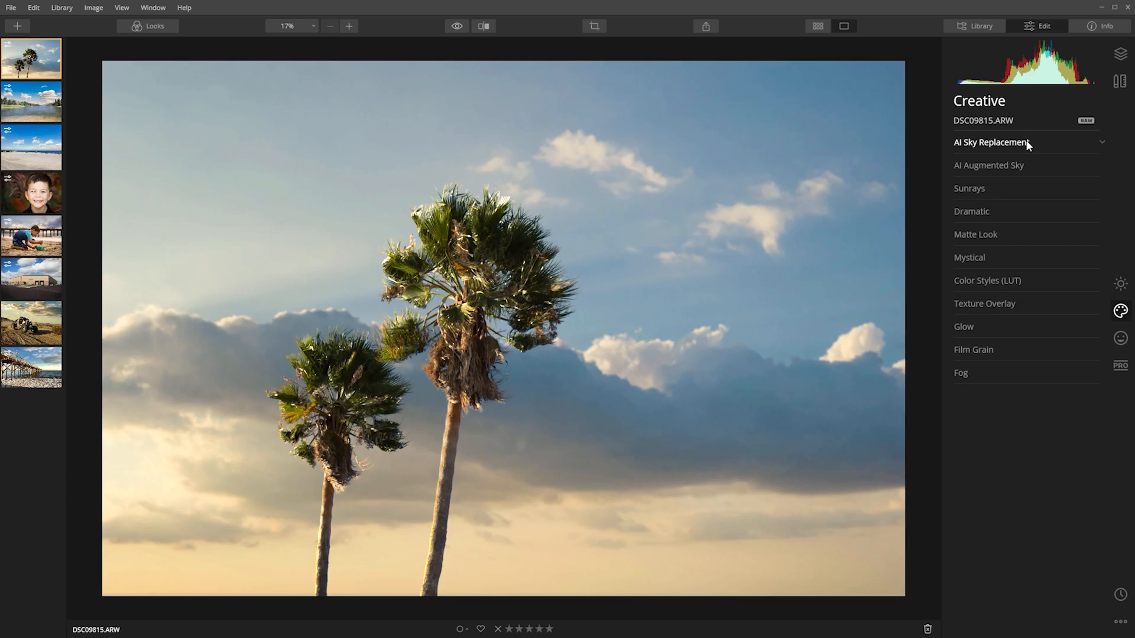
pyautogui.click(1028, 145)
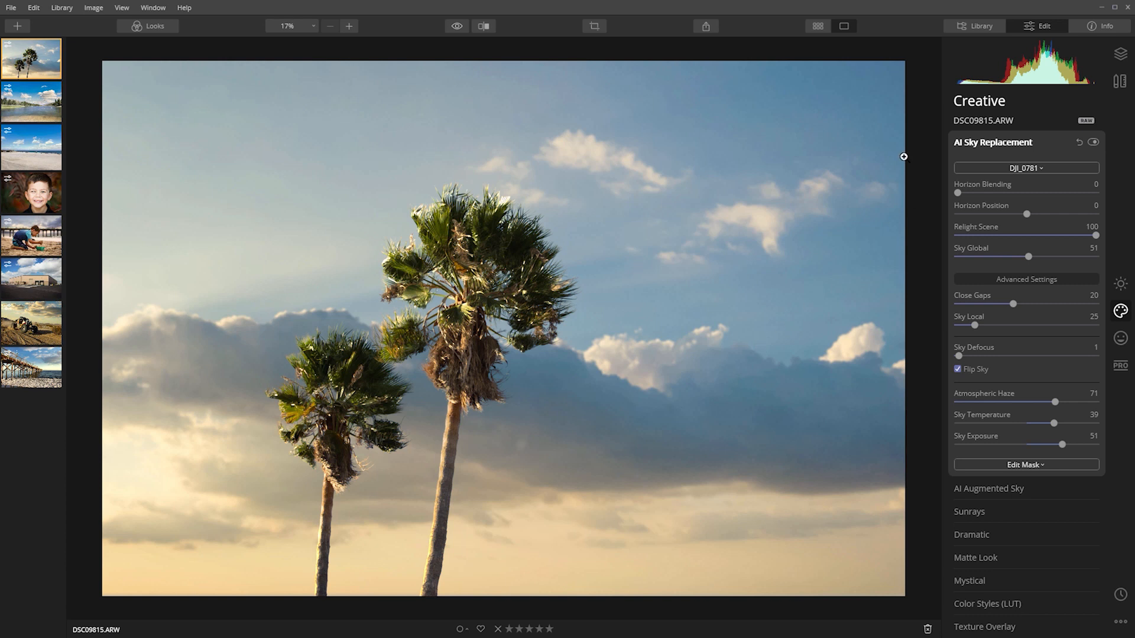
pyautogui.click(1122, 55)
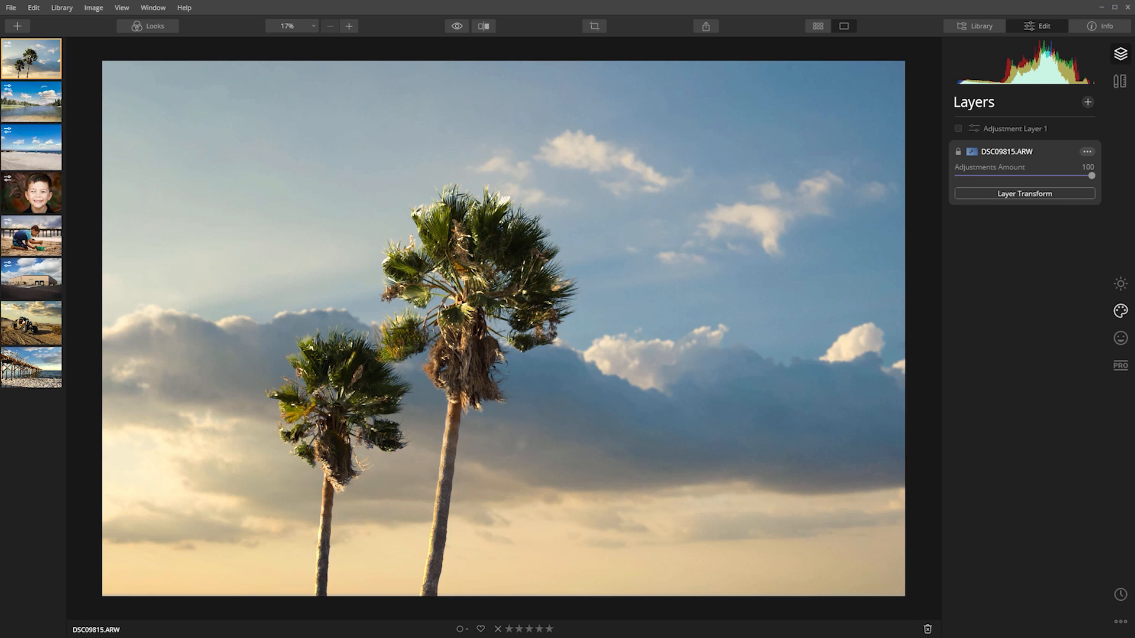
pyautogui.click(1121, 312)
pyautogui.click(1120, 338)
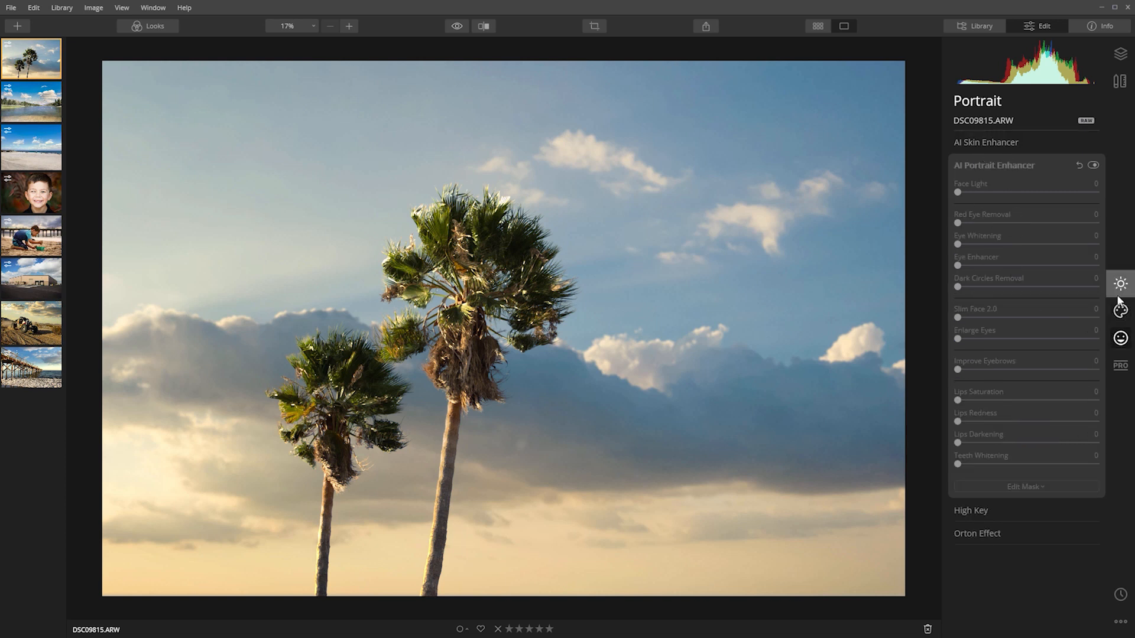
pyautogui.click(1125, 57)
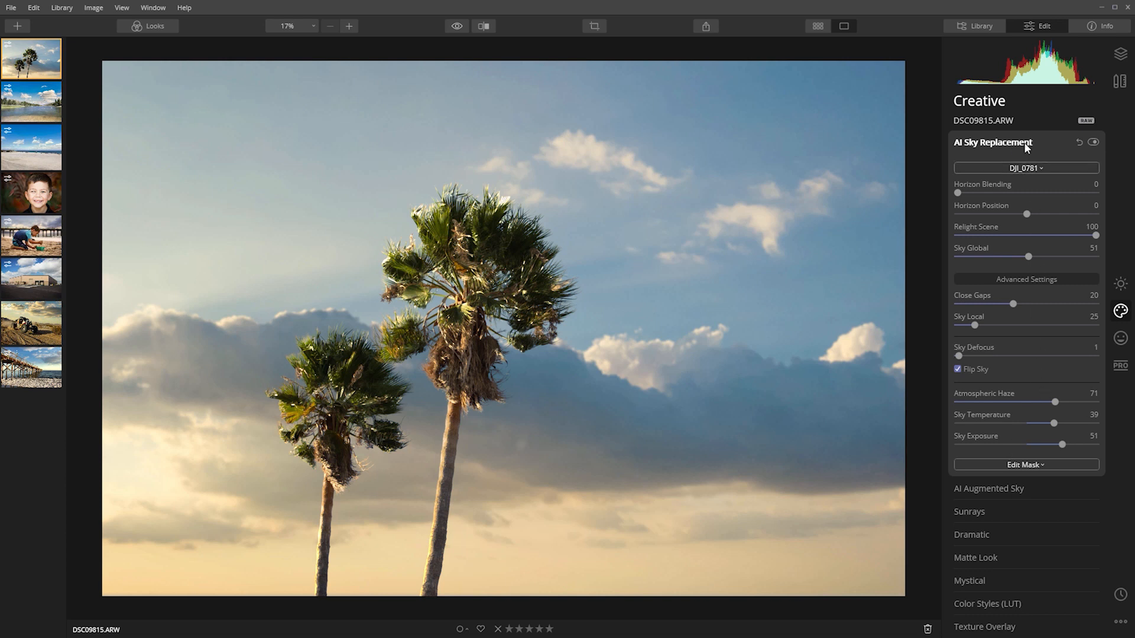
# Compare the palm tree photo with AI Sky Replacement off and on, and examine the masking around the fronds at 100%
pyautogui.click(1093, 143)
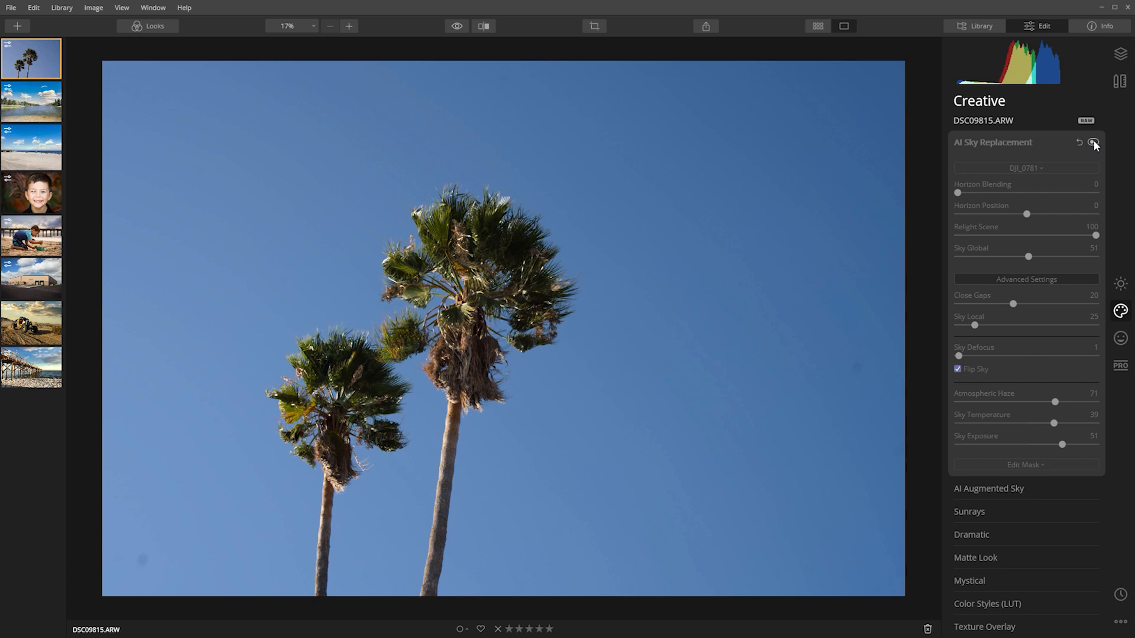
pyautogui.click(1094, 143)
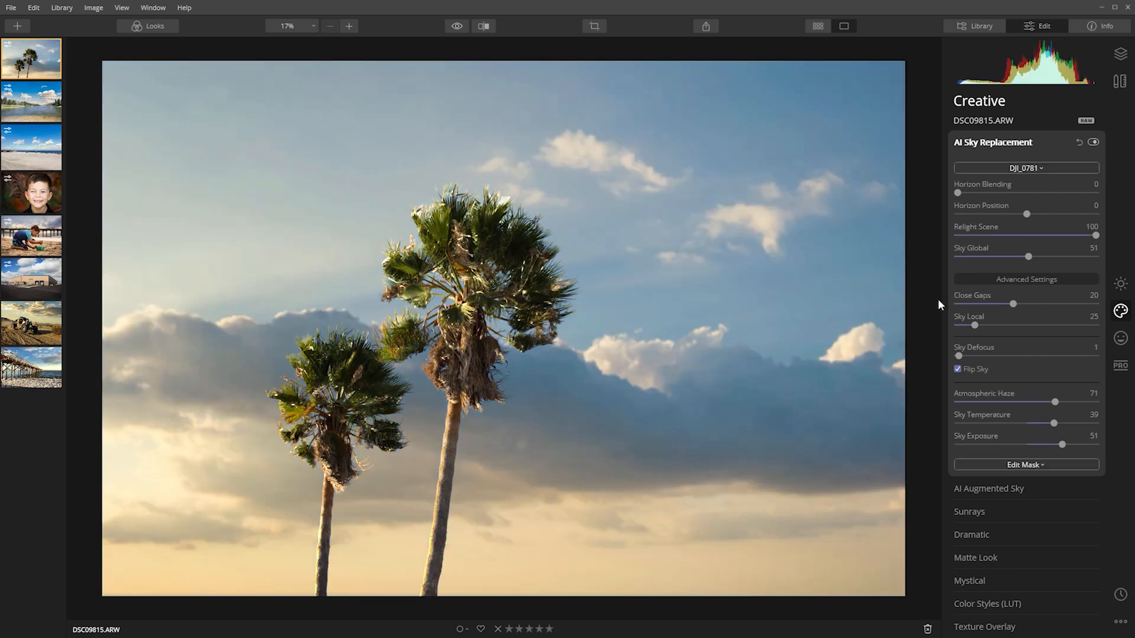
pyautogui.click(442, 305)
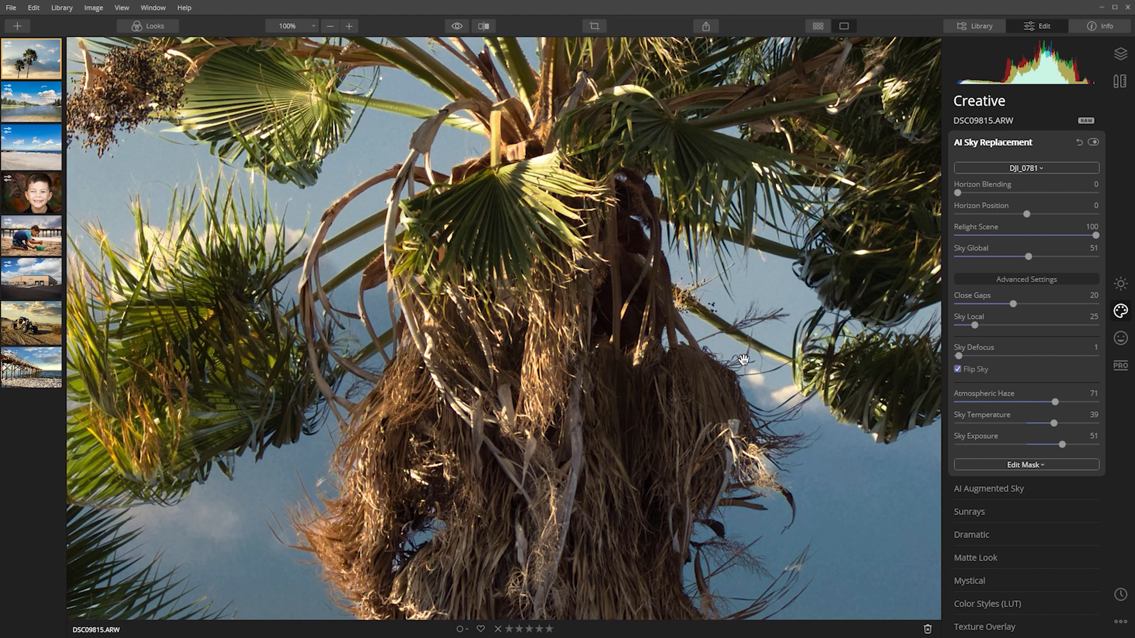
pyautogui.moveTo(795, 441); pyautogui.dragTo(665, 353)
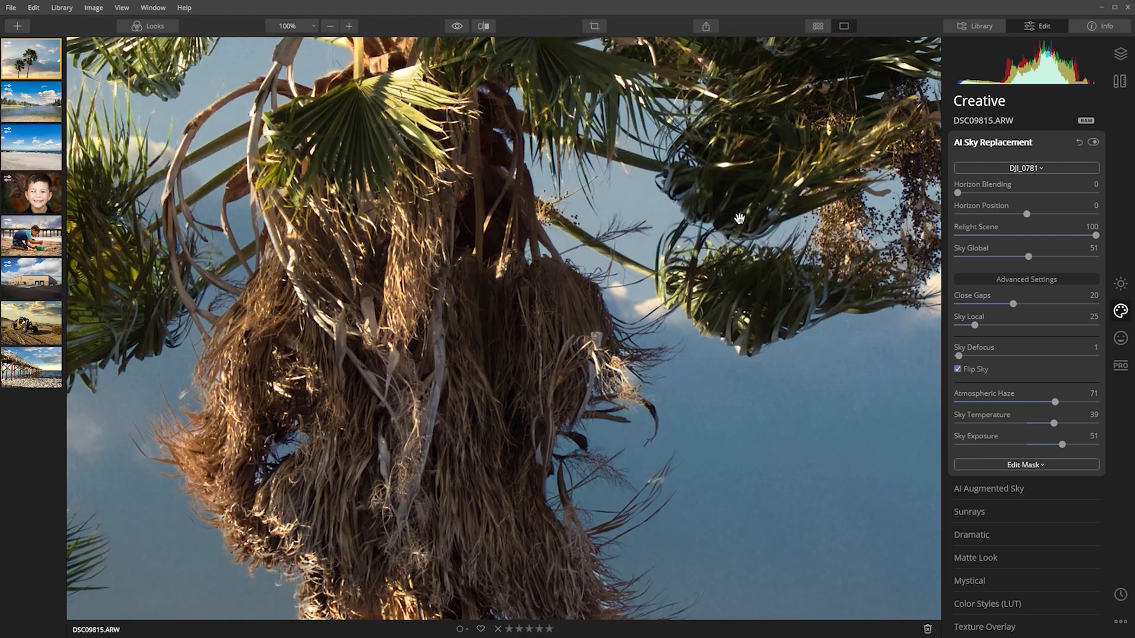
pyautogui.moveTo(648, 169); pyautogui.dragTo(633, 300)
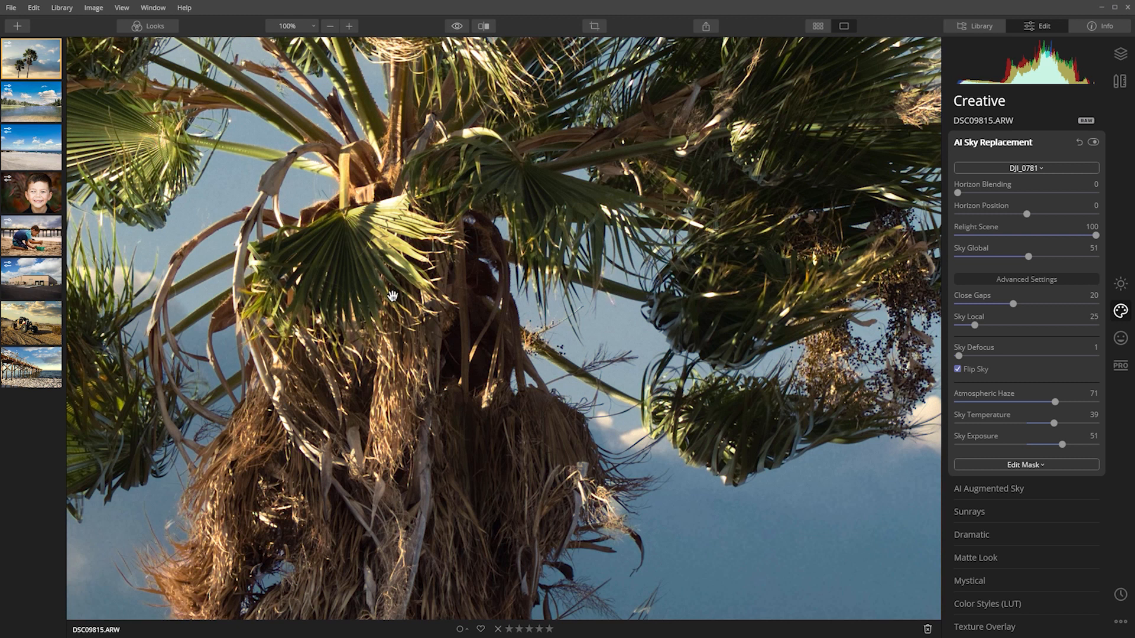
pyautogui.click(450, 300)
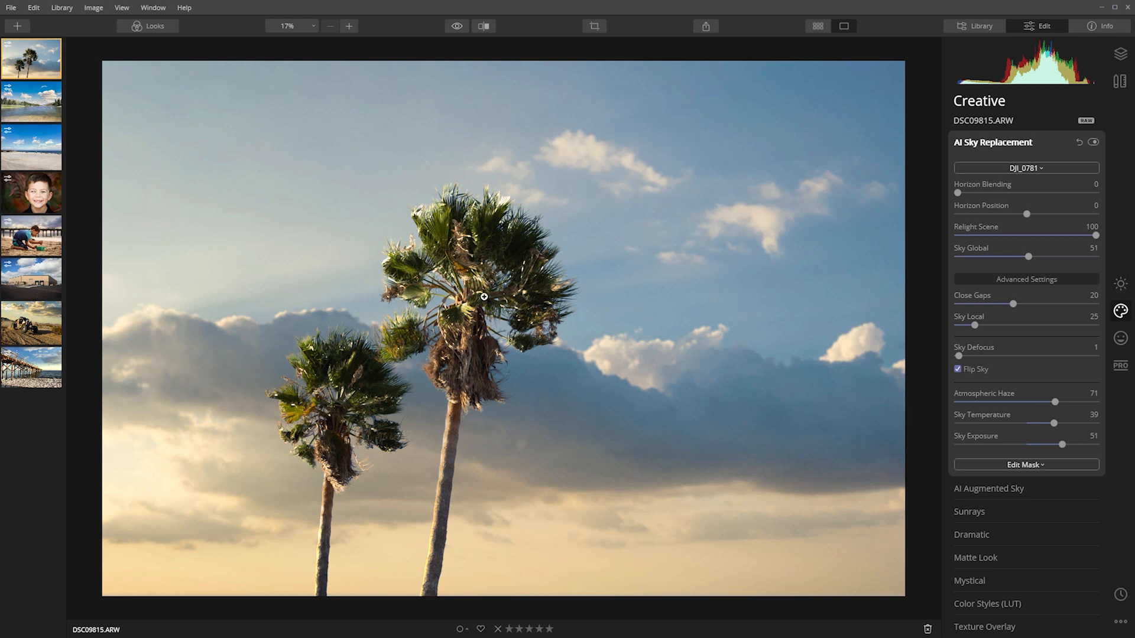
# Turn on Adjustment Layer 1 of the palm tree photo and review its Light, AI Enhance and Color settings
pyautogui.click(1122, 54)
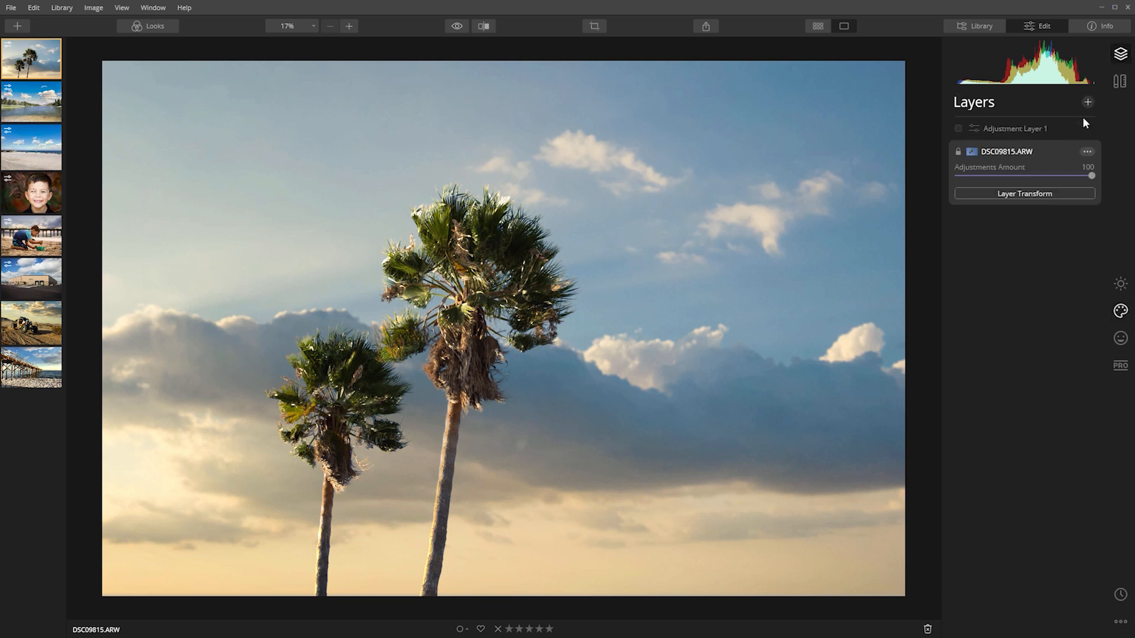
pyautogui.click(1010, 129)
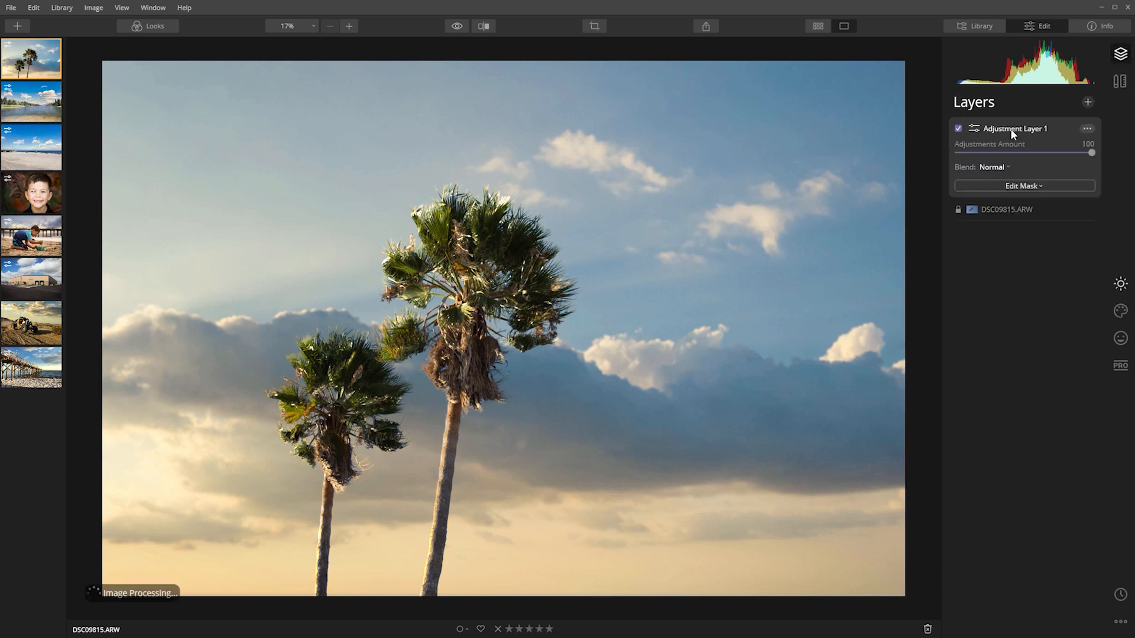
pyautogui.click(1121, 286)
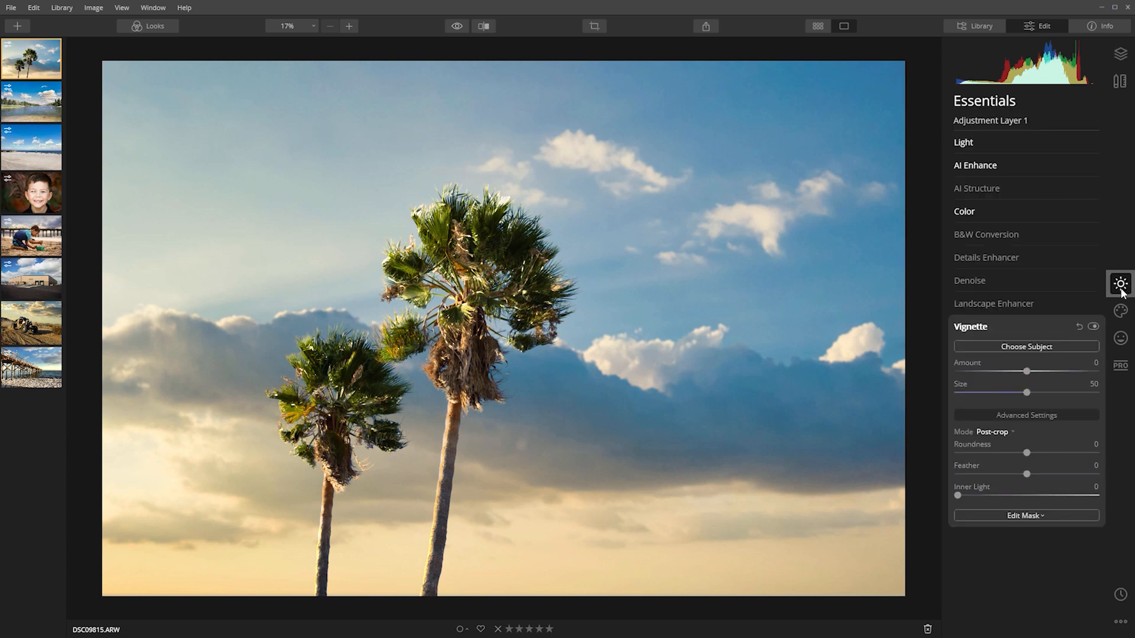
pyautogui.click(1009, 143)
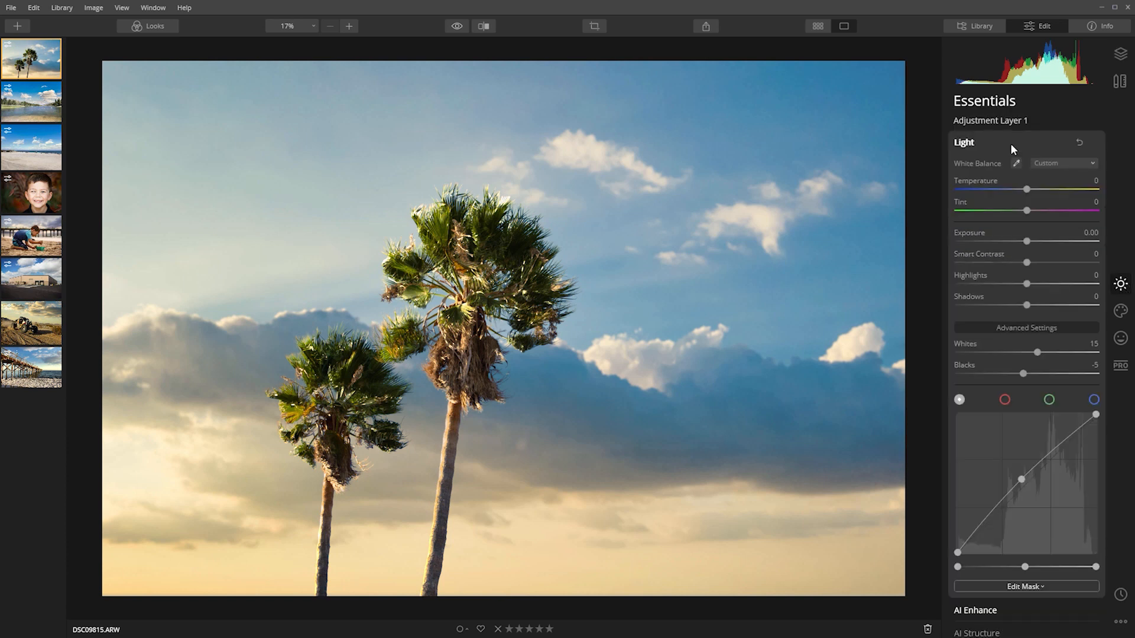
pyautogui.click(1009, 143)
pyautogui.click(1002, 165)
pyautogui.click(1000, 164)
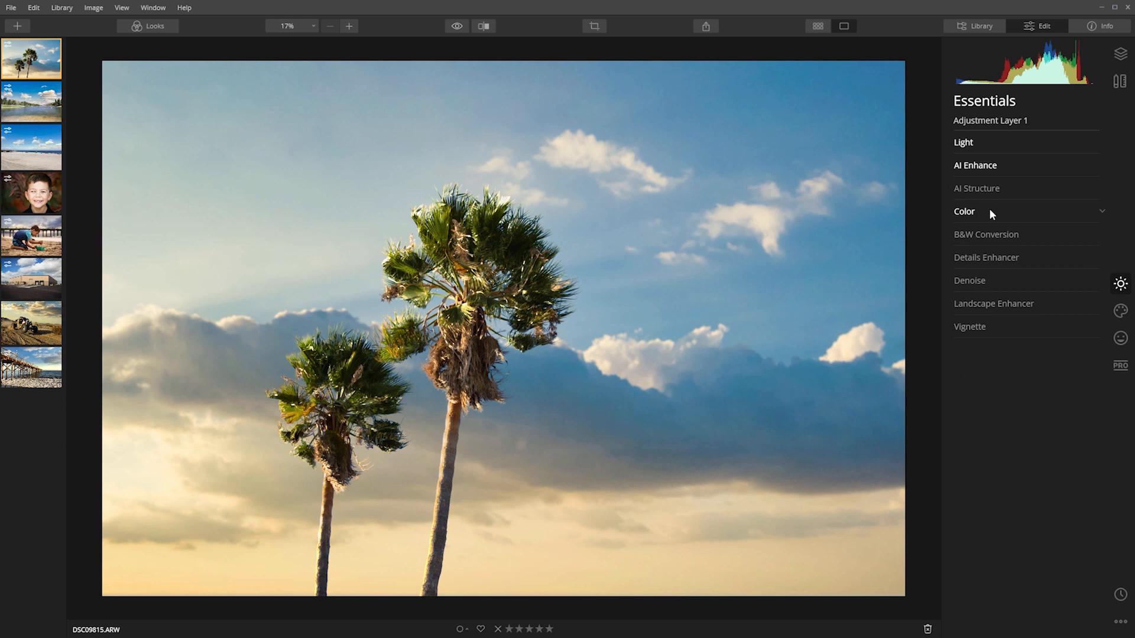
pyautogui.click(994, 209)
pyautogui.click(994, 210)
# Compare the palm tree photo with Adjustment Layer 1 off and on, and against the unedited original
pyautogui.click(1120, 55)
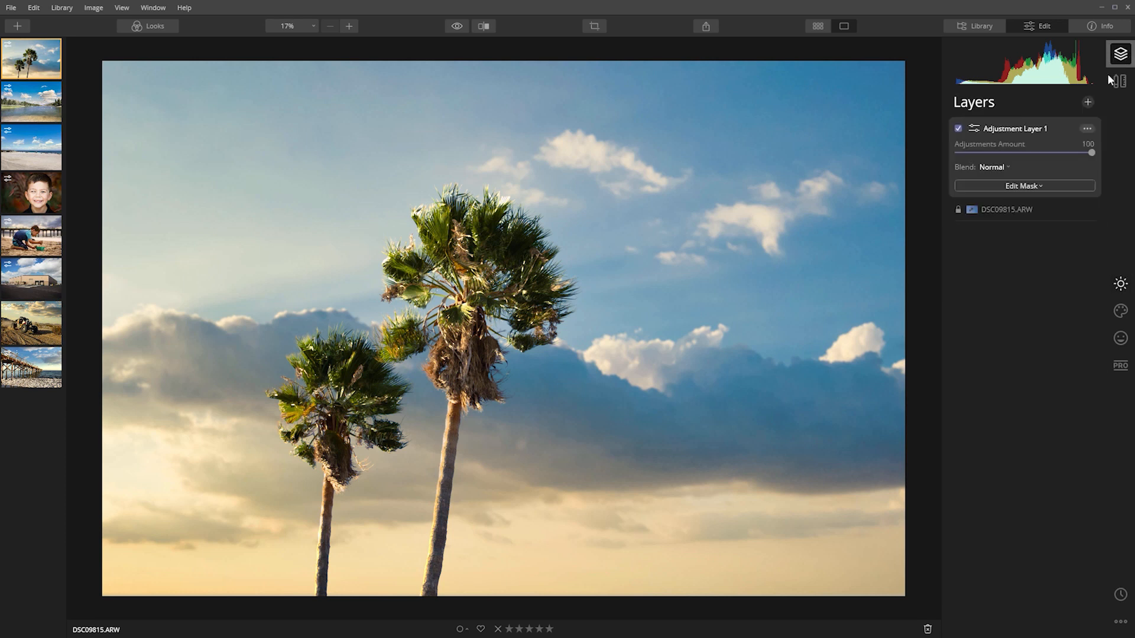
pyautogui.click(958, 127)
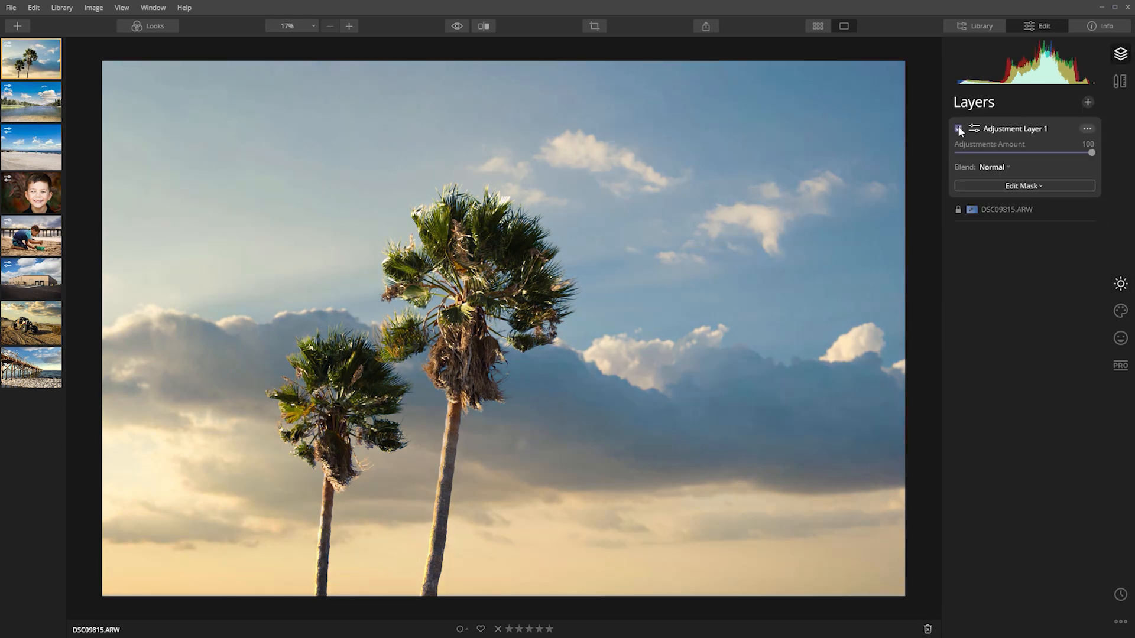
pyautogui.click(958, 127)
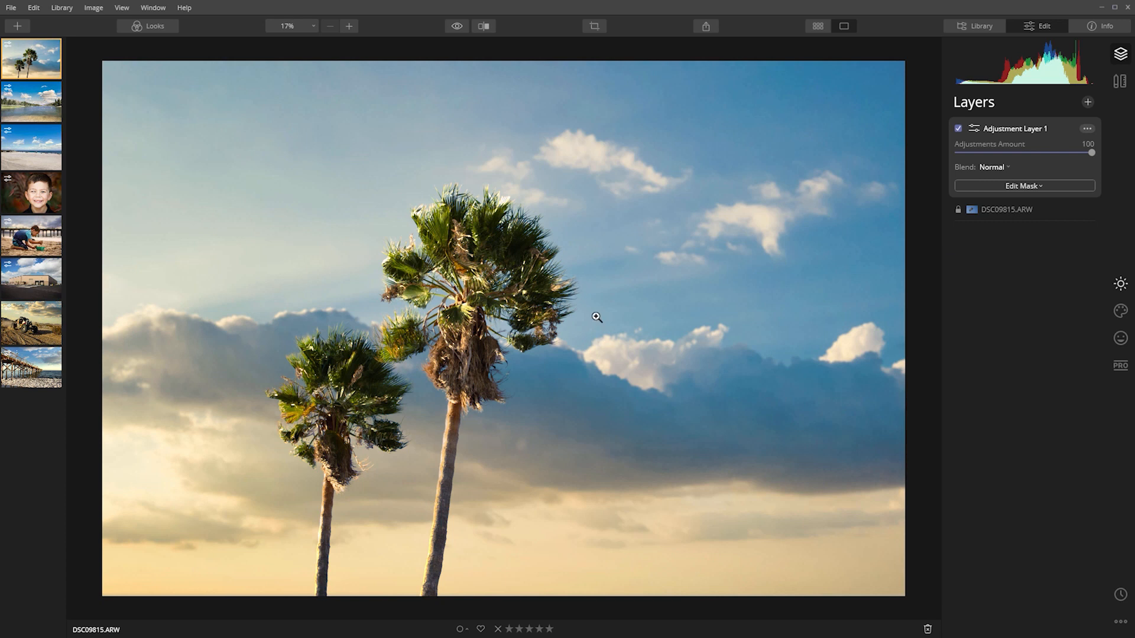
pyautogui.click(457, 26)
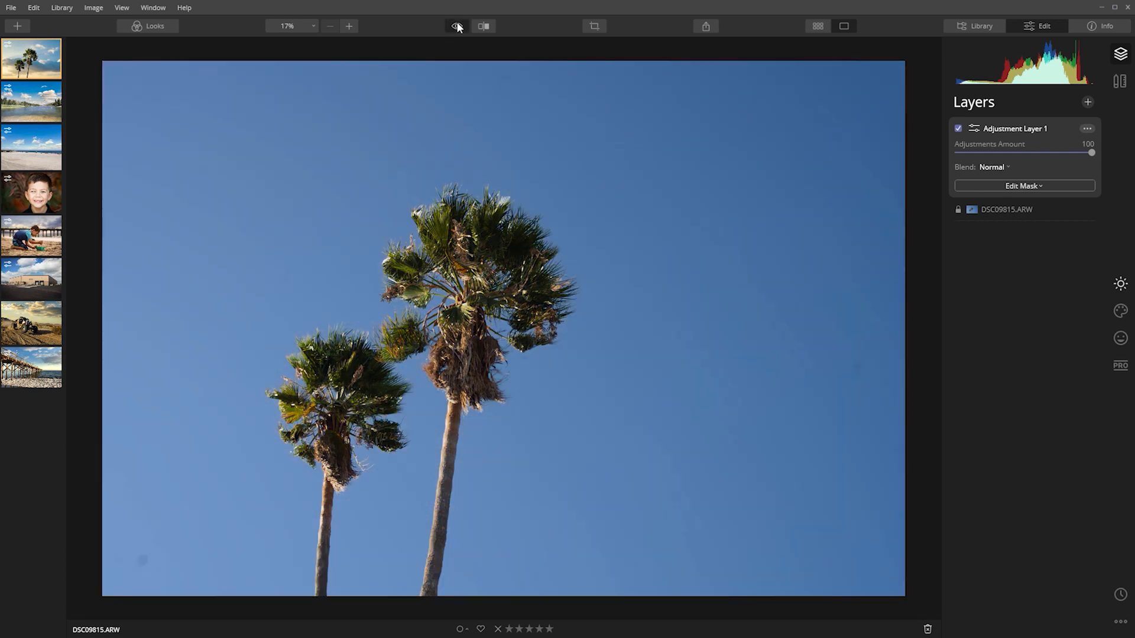
pyautogui.click(457, 26)
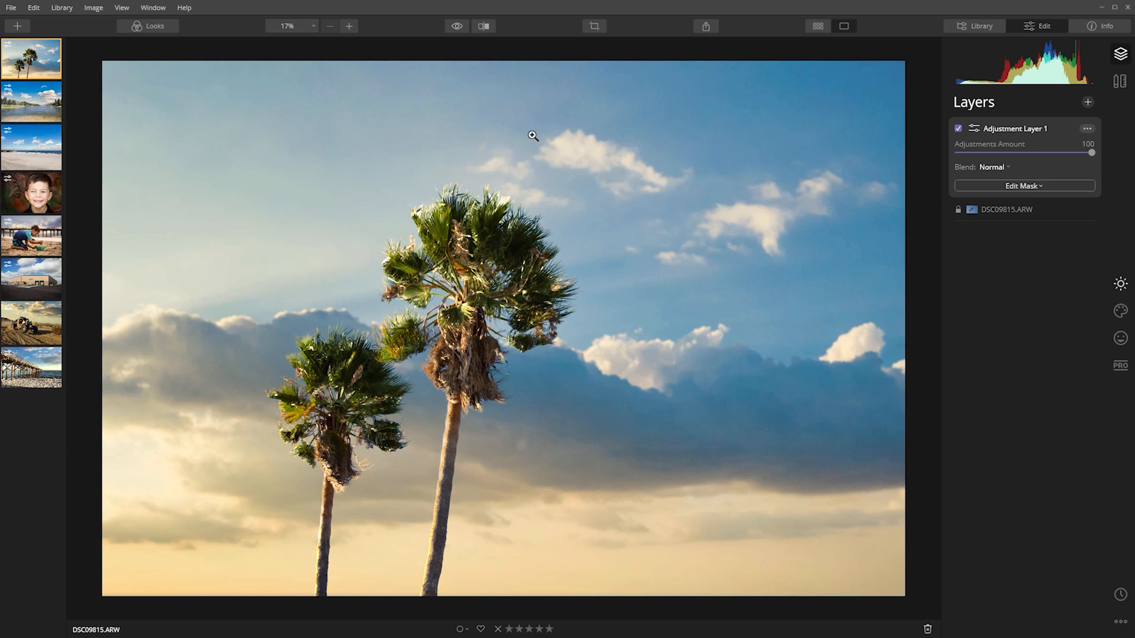
# Open the pier photo and review the available skies for AI Sky Replacement, including the custom sky option, keeping DJI_0709
pyautogui.click(31, 368)
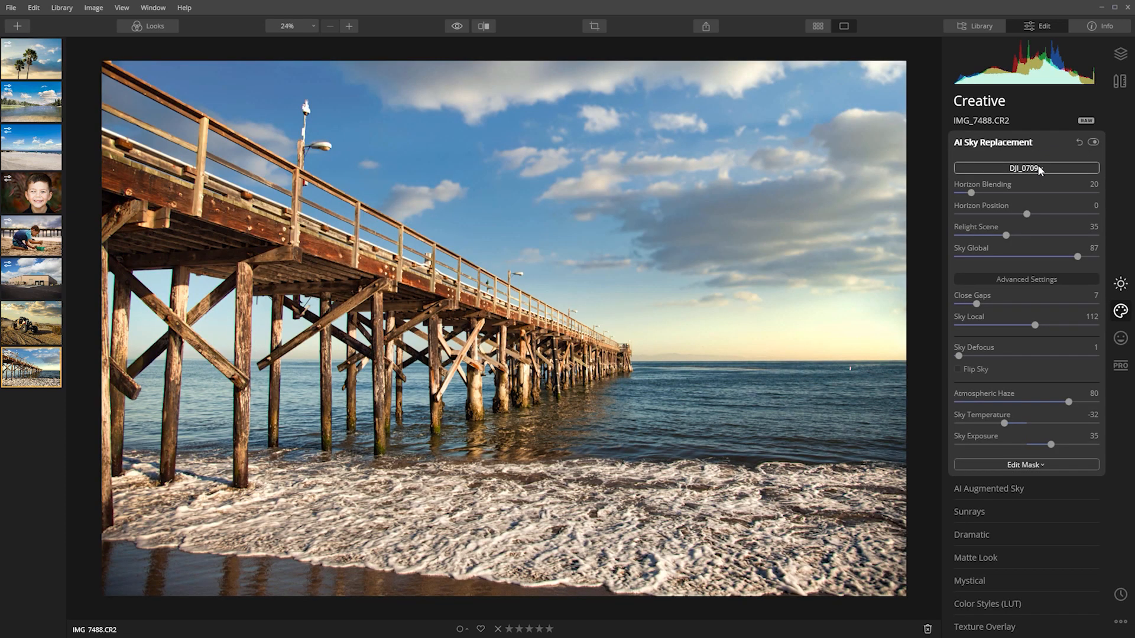
pyautogui.click(1039, 169)
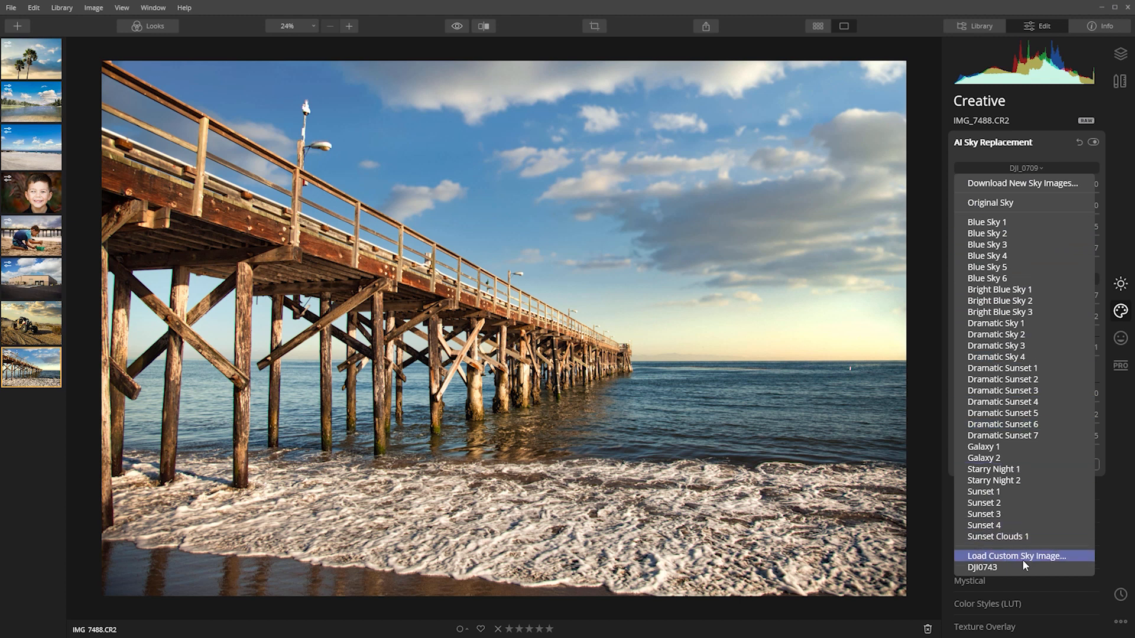
pyautogui.click(742, 7)
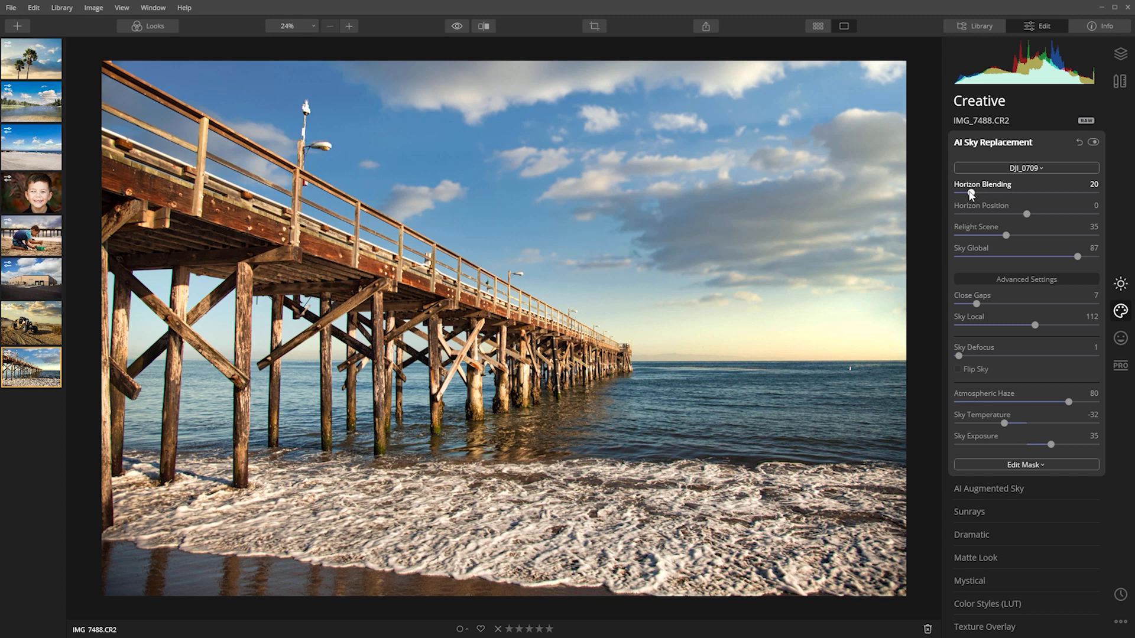
# Try Horizon Blending at 200 and Horizon Position at -51 and 22 on the pier photo, restoring them to 20 and 0
pyautogui.moveTo(970, 195); pyautogui.dragTo(1101, 191)
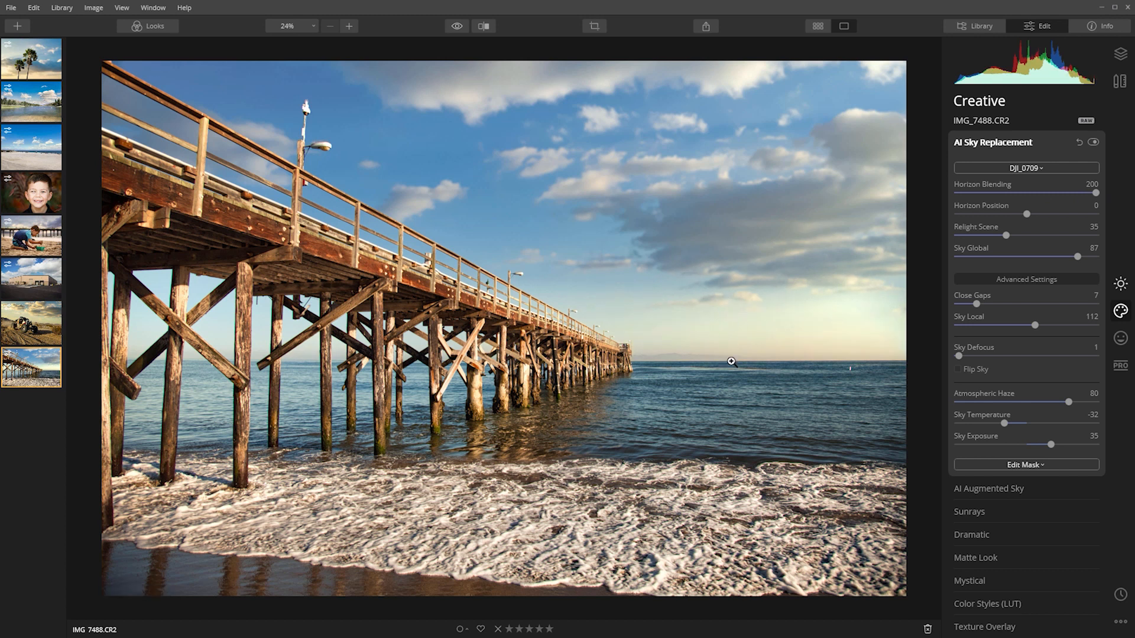
pyautogui.click(971, 192)
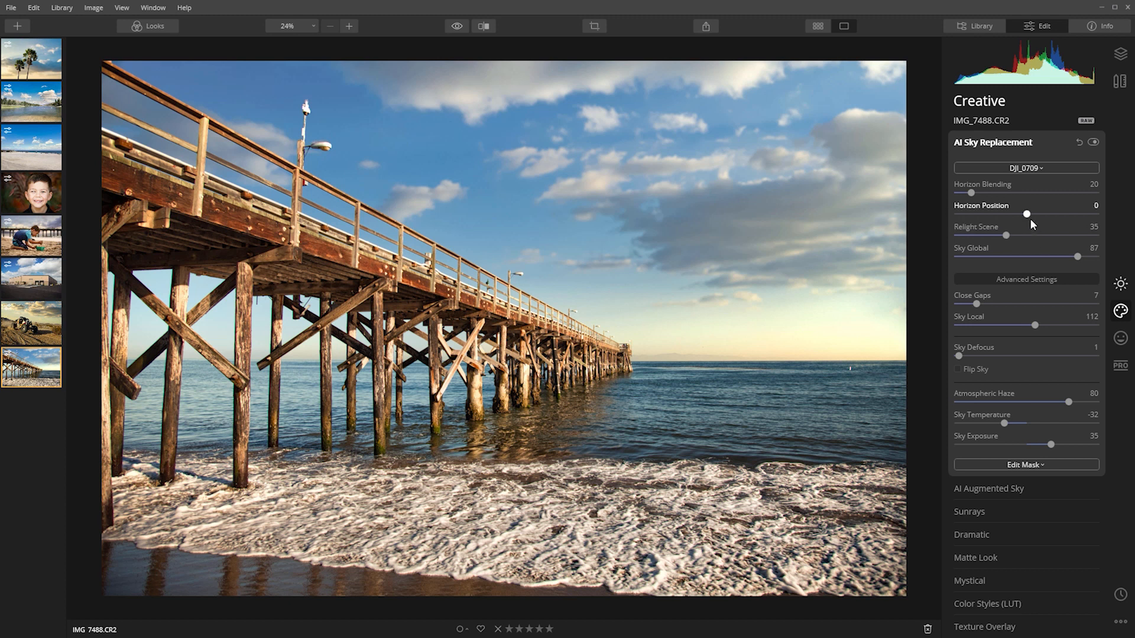
pyautogui.moveTo(1028, 219); pyautogui.dragTo(993, 218)
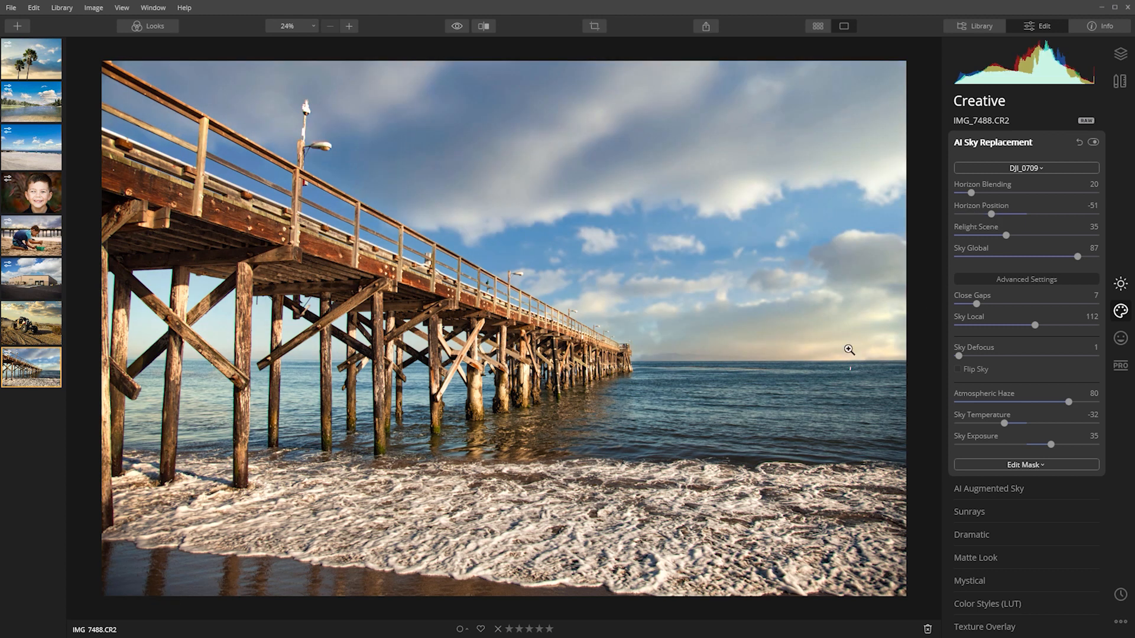
pyautogui.click(1042, 214)
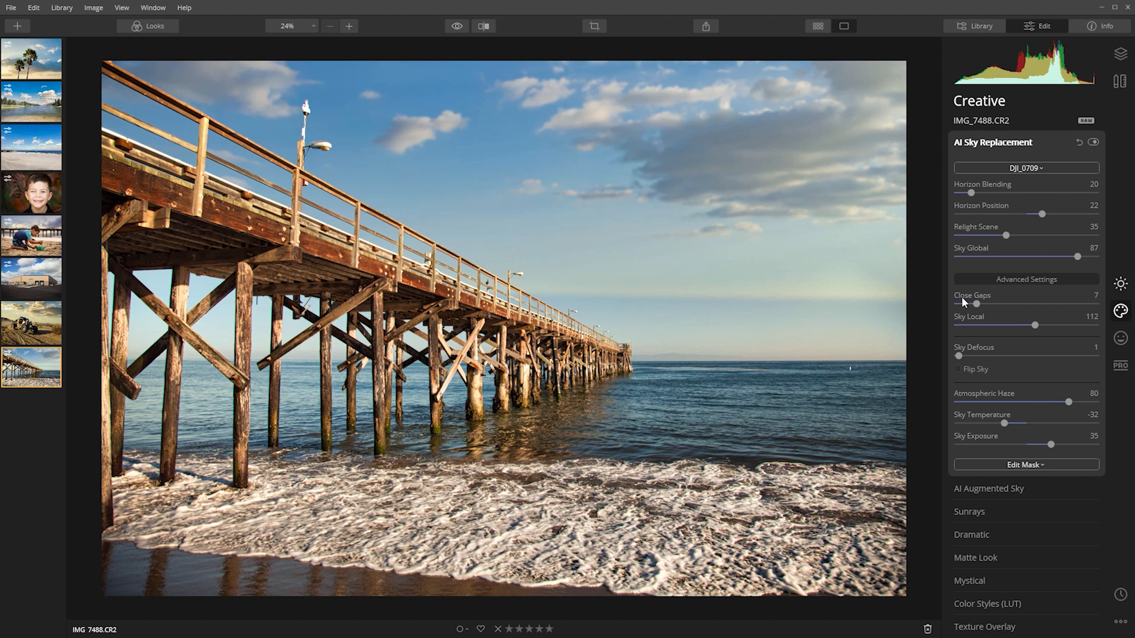
pyautogui.doubleClick(1041, 215)
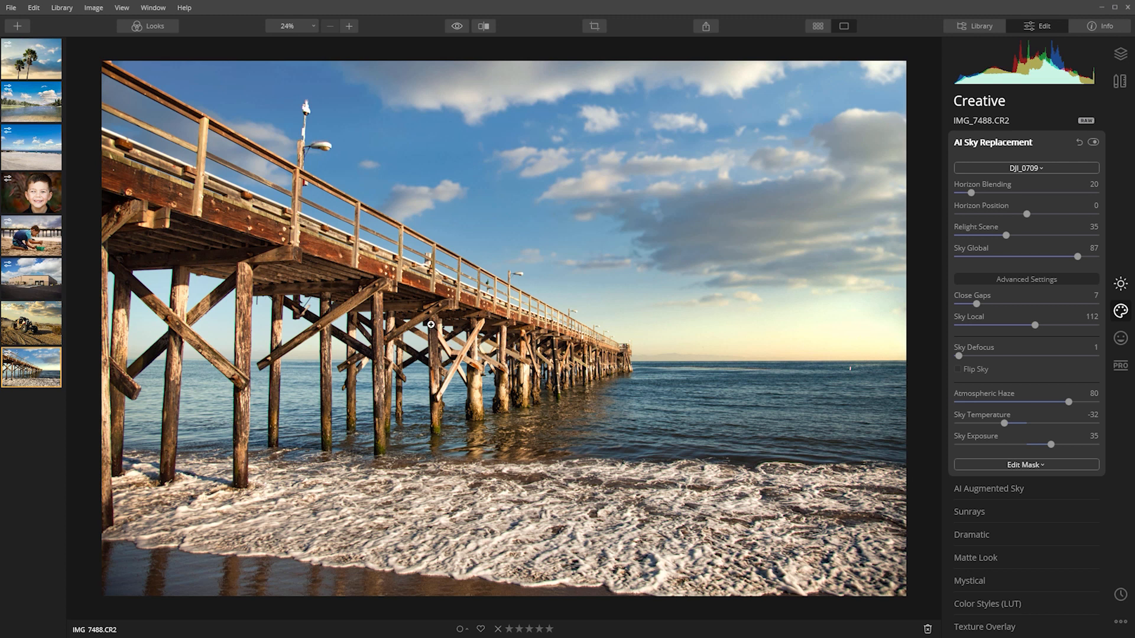
# Try Relight Scene at 0 and 100 on the pier photo, and settle on 25
pyautogui.click(1006, 235)
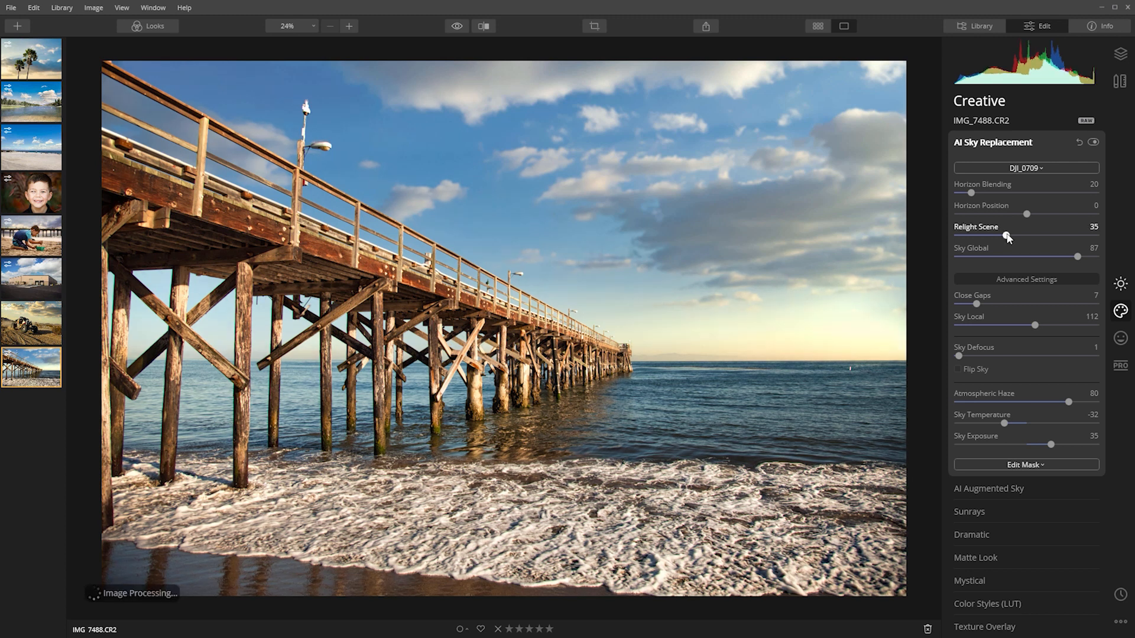
pyautogui.moveTo(982, 236); pyautogui.dragTo(958, 237)
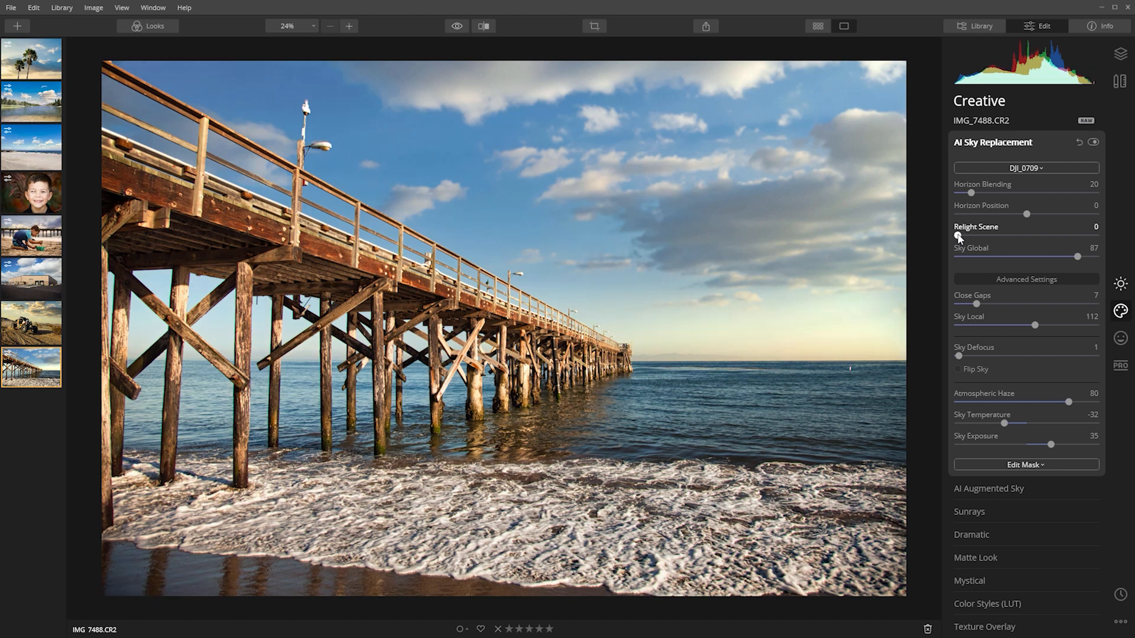
pyautogui.moveTo(958, 237); pyautogui.dragTo(1097, 237)
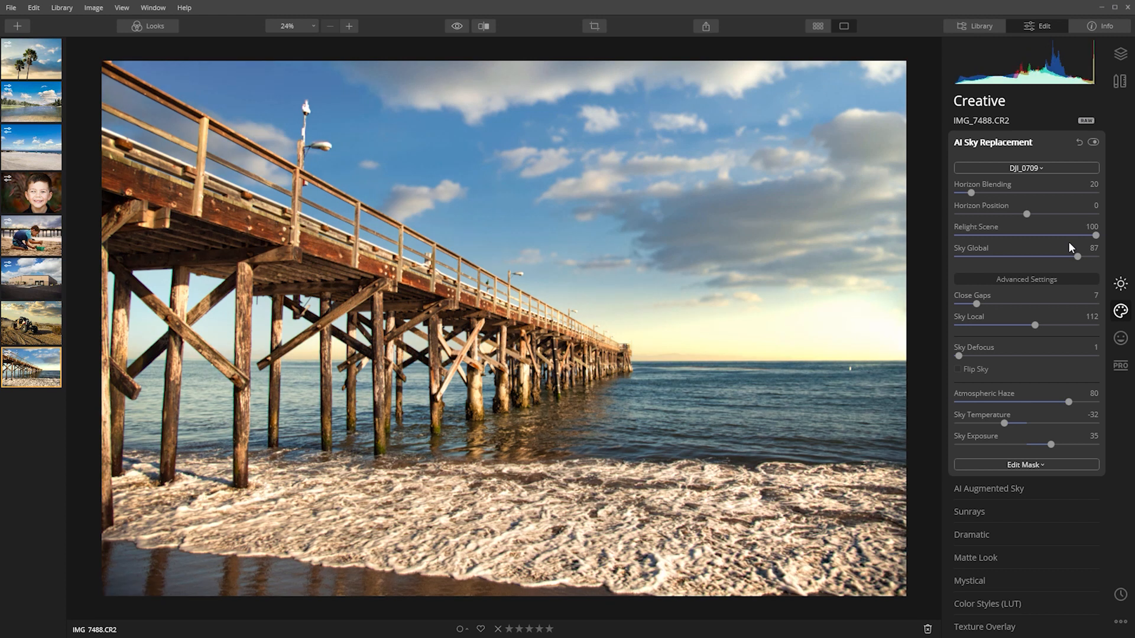
pyautogui.moveTo(1096, 236); pyautogui.dragTo(991, 235)
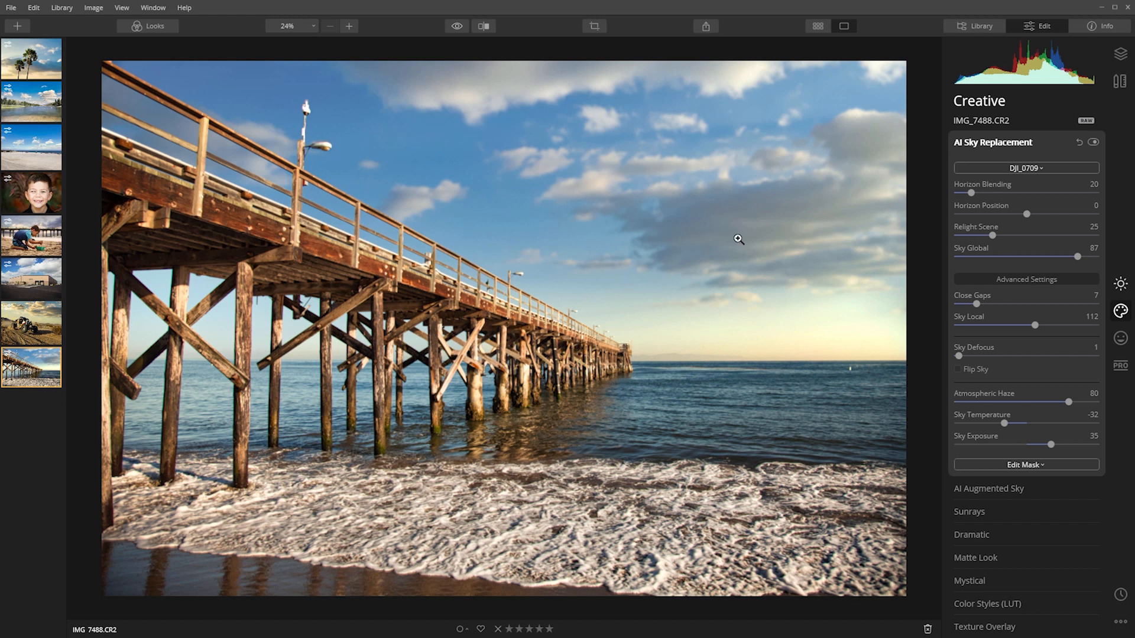
# Inspect the pier photo's replaced sky at 100%, and compare Atmospheric Haze at 0 with its previous setting
pyautogui.click(671, 201)
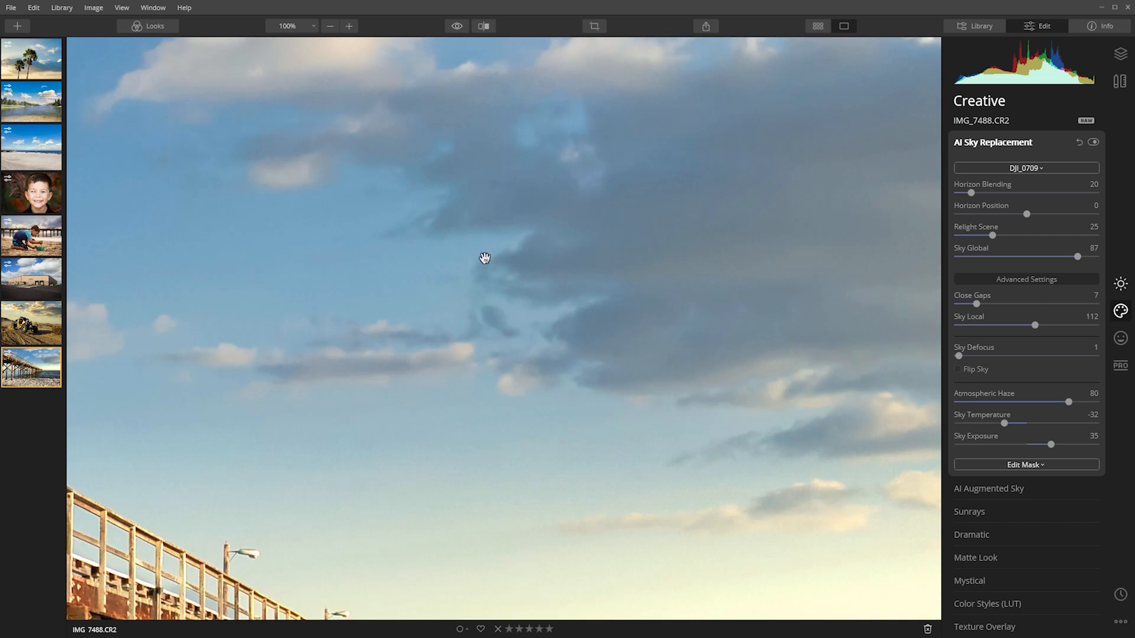
pyautogui.click(505, 314)
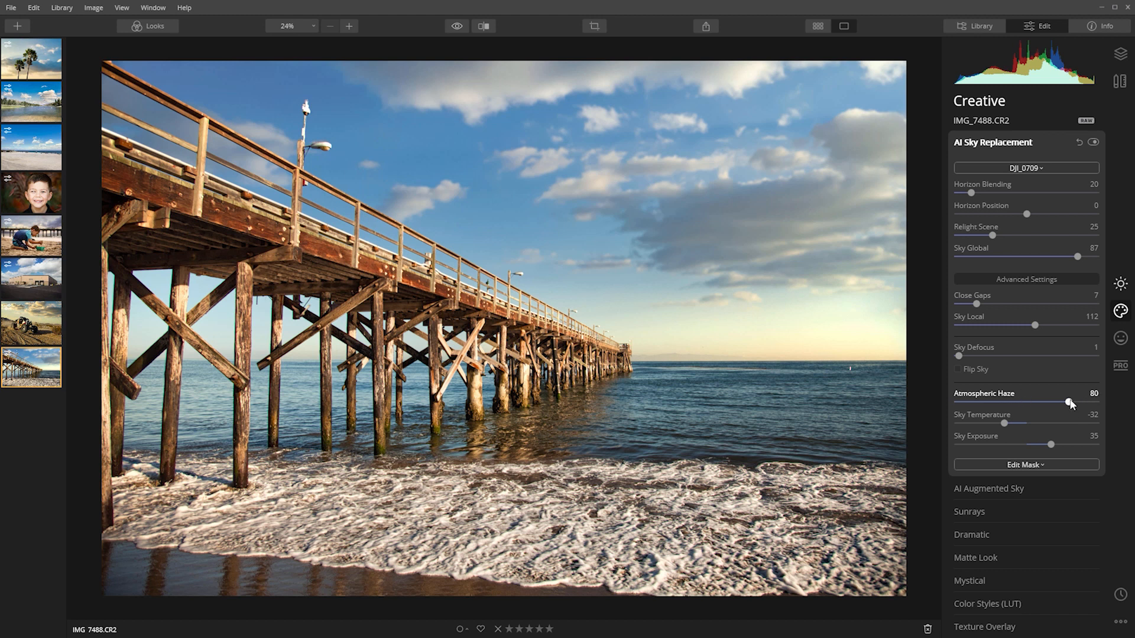
pyautogui.moveTo(1055, 407); pyautogui.dragTo(948, 401)
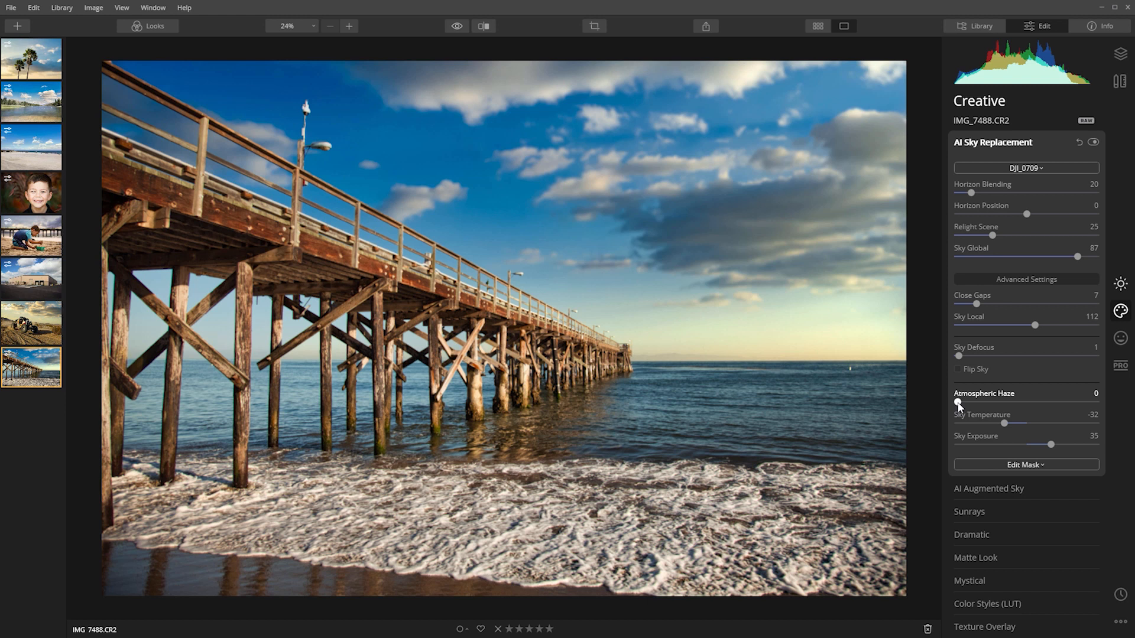
pyautogui.moveTo(958, 403); pyautogui.dragTo(1068, 402)
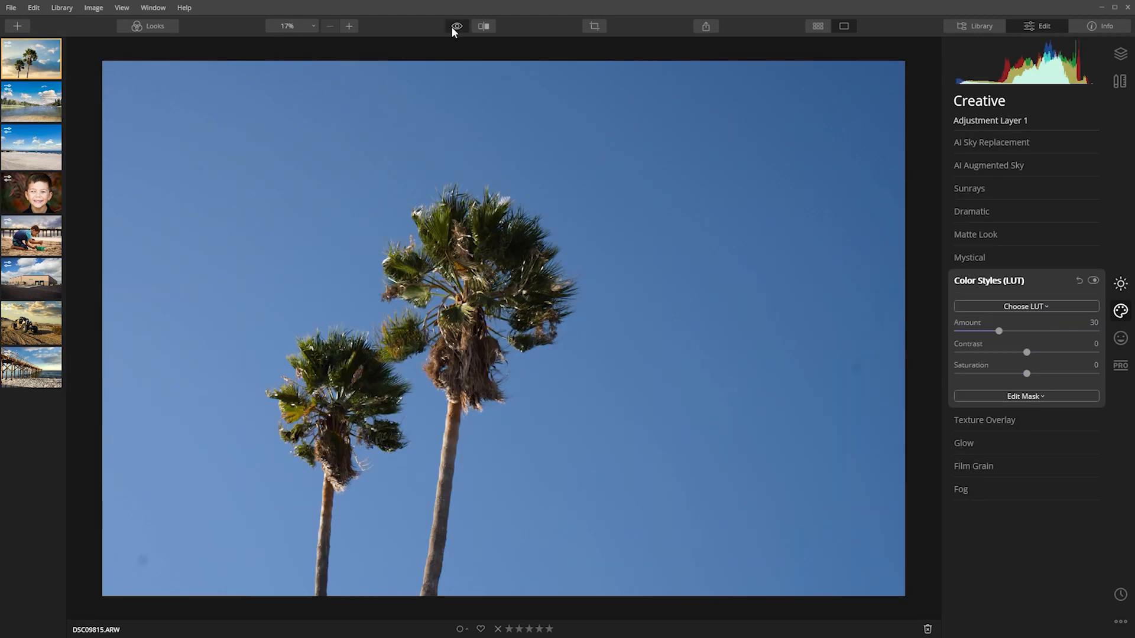
# Go through the palm tree, lake, beach, warehouse and off-road buggy photos, comparing each edit with its original
pyautogui.click(451, 26)
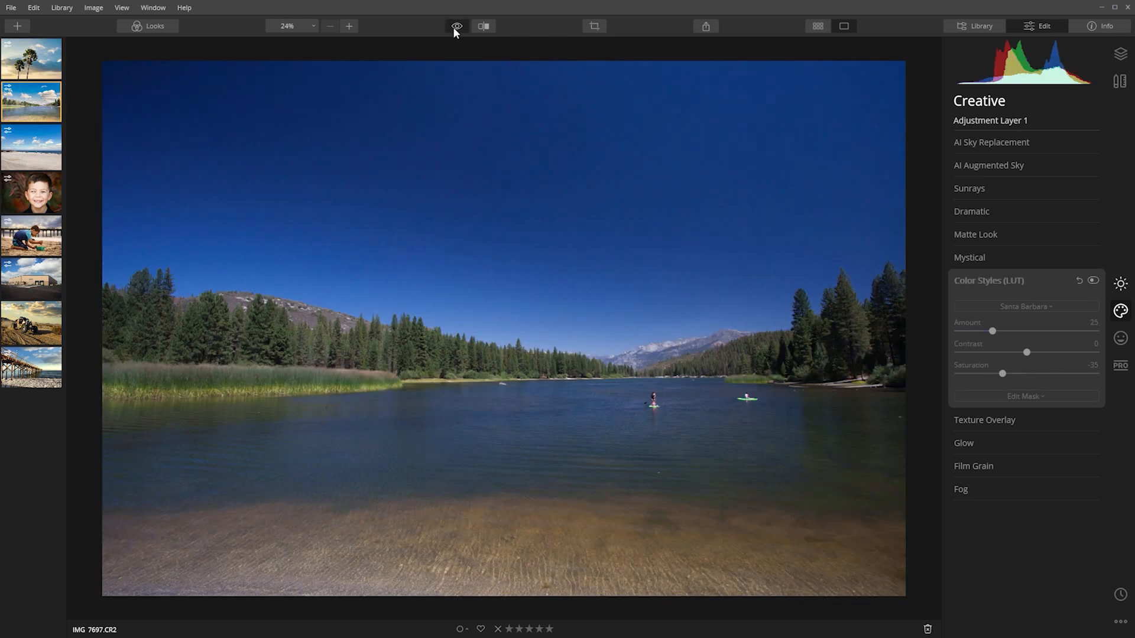
pyautogui.click(453, 26)
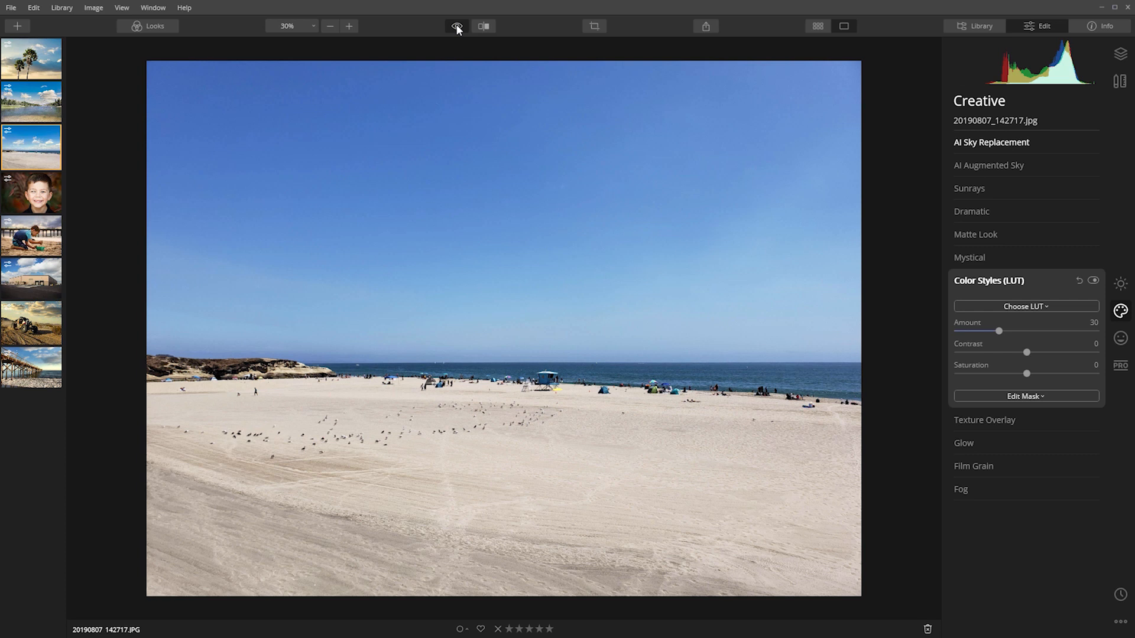
pyautogui.click(457, 27)
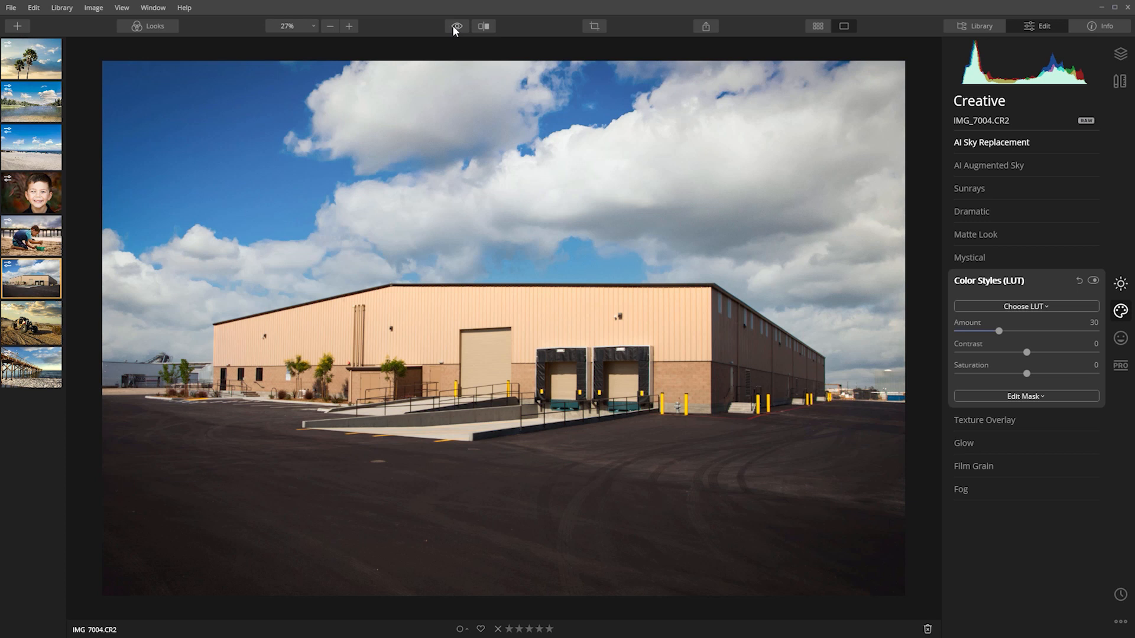
pyautogui.press('Right')
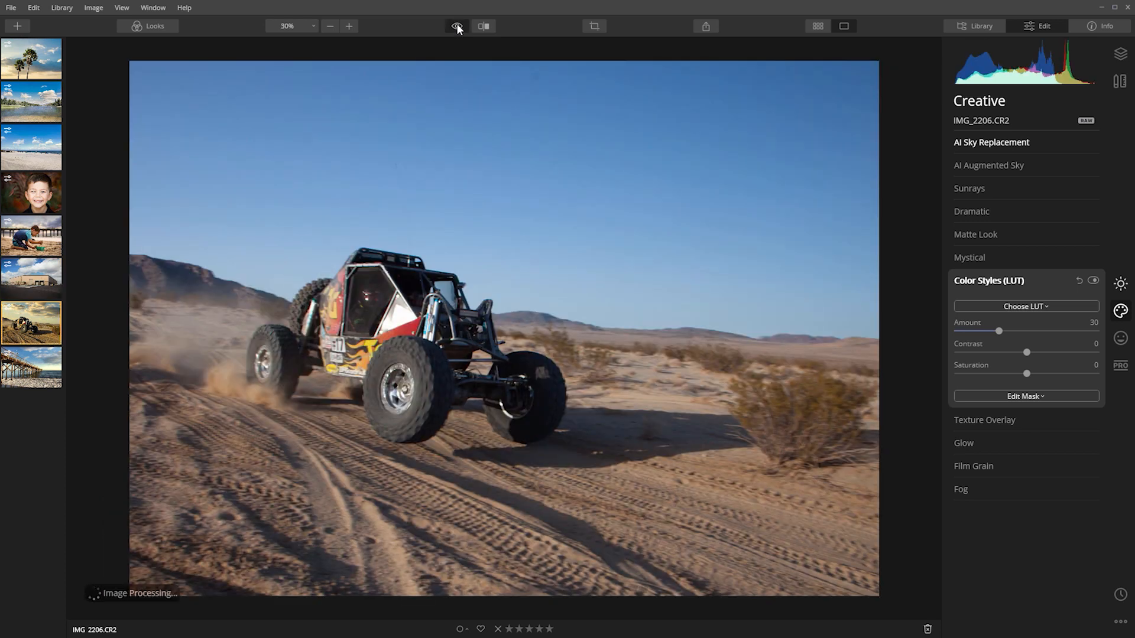
pyautogui.press('Right')
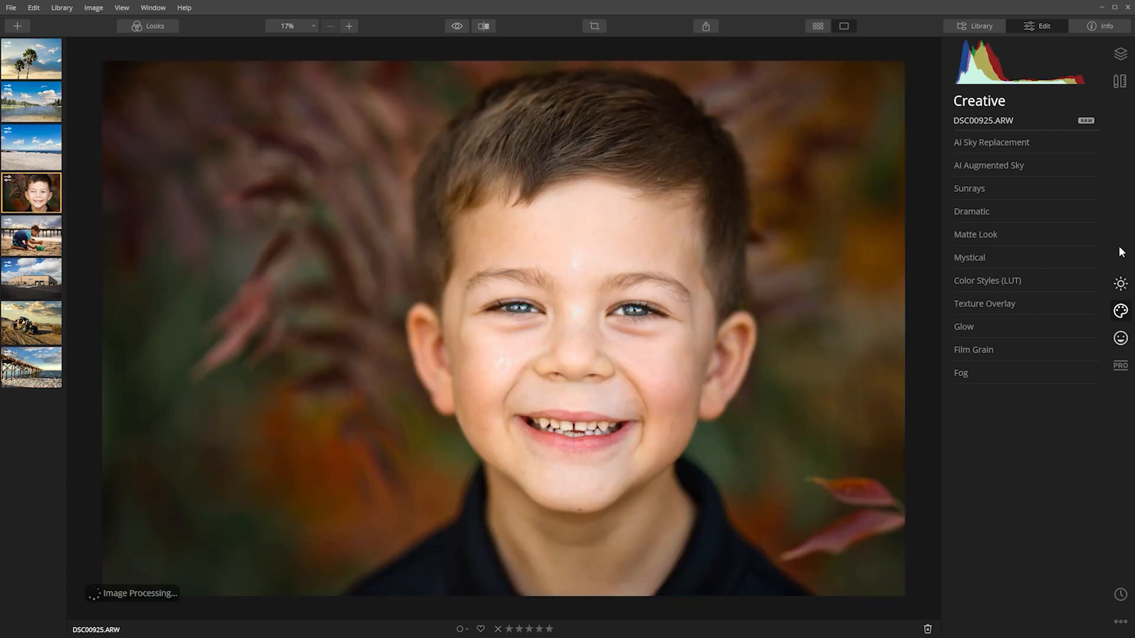
# Open the boy portrait's AI Portrait Enhancer, try Face Light at 0, and set it to 74
pyautogui.click(1120, 340)
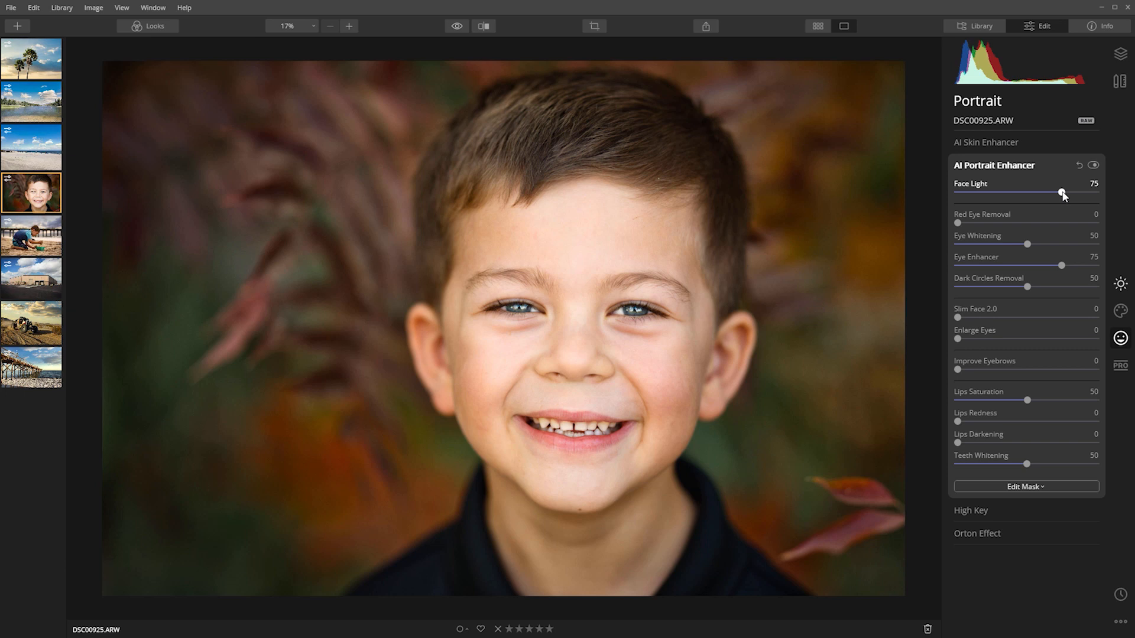
pyautogui.moveTo(1062, 194); pyautogui.dragTo(959, 194)
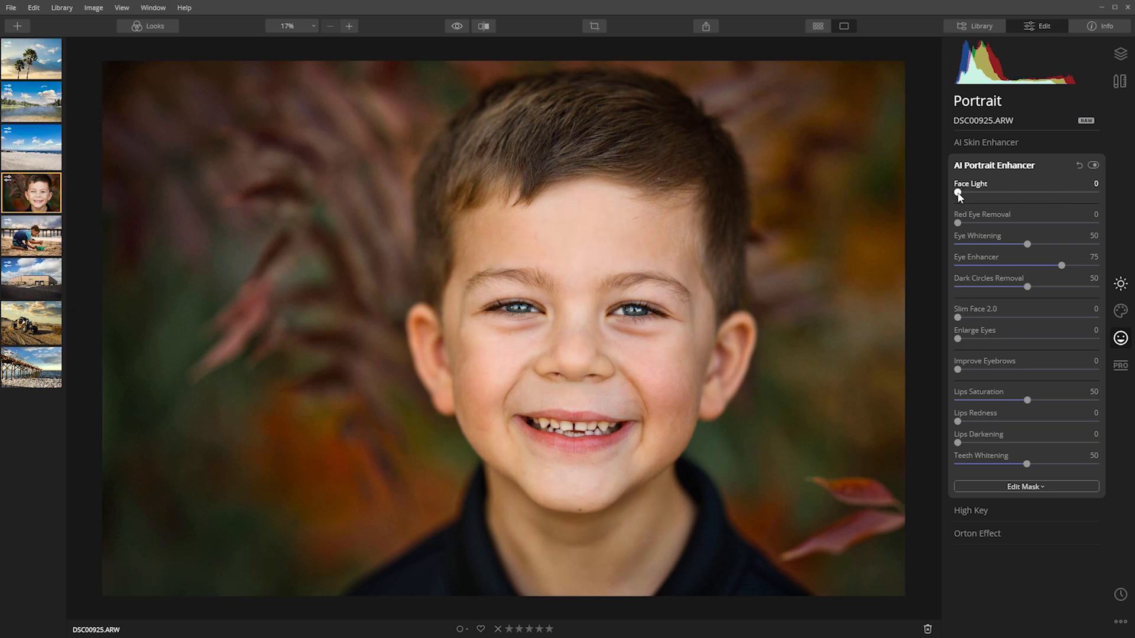
pyautogui.moveTo(975, 193); pyautogui.dragTo(1060, 194)
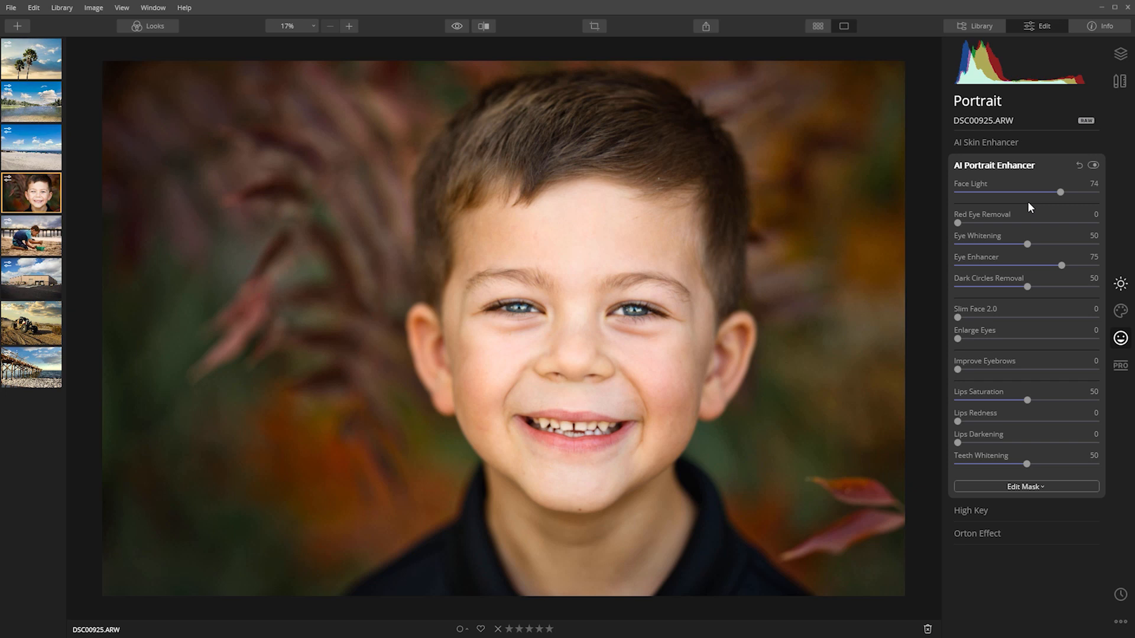
# Try Eye Whitening at its minimum and near its maximum on the portrait, and set it to 47
pyautogui.moveTo(1028, 245); pyautogui.dragTo(948, 241)
pyautogui.moveTo(958, 244); pyautogui.dragTo(1094, 244)
pyautogui.moveTo(1094, 244); pyautogui.dragTo(1088, 245)
pyautogui.click(1022, 244)
# Try Dark Circles Removal at 0 and set it to 40, and try Improve Eyebrows at 61 before returning it to 0
pyautogui.moveTo(1061, 267)
pyautogui.mouseDown()
pyautogui.moveTo(951, 264)
pyautogui.moveTo(1062, 267)
pyautogui.mouseUp()
pyautogui.moveTo(1027, 287); pyautogui.dragTo(967, 290)
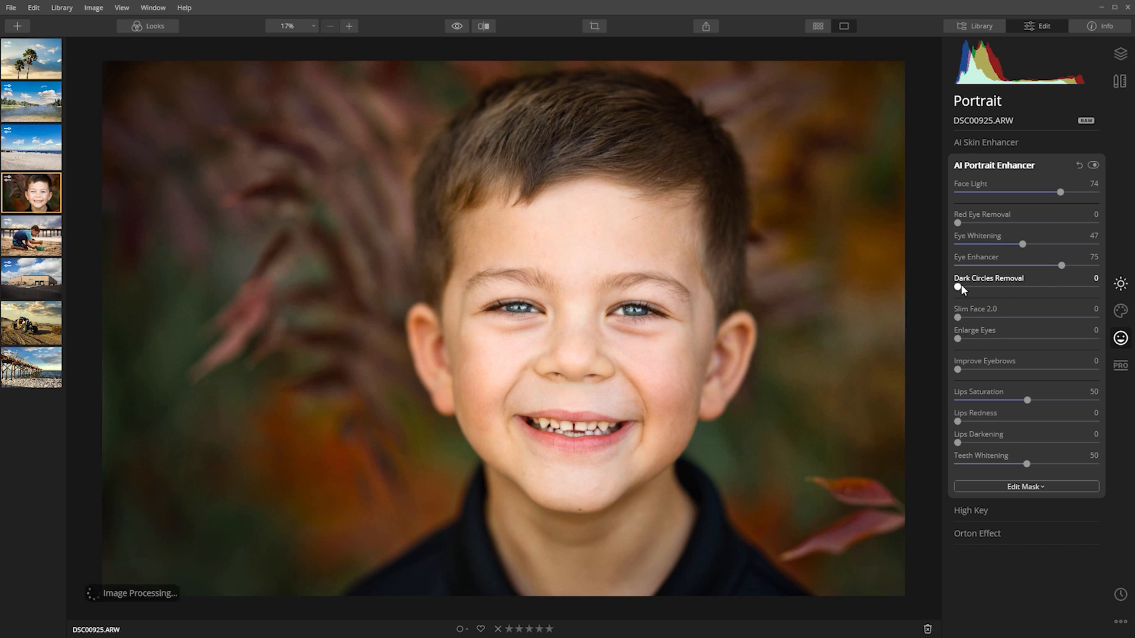
pyautogui.moveTo(961, 286); pyautogui.dragTo(1014, 289)
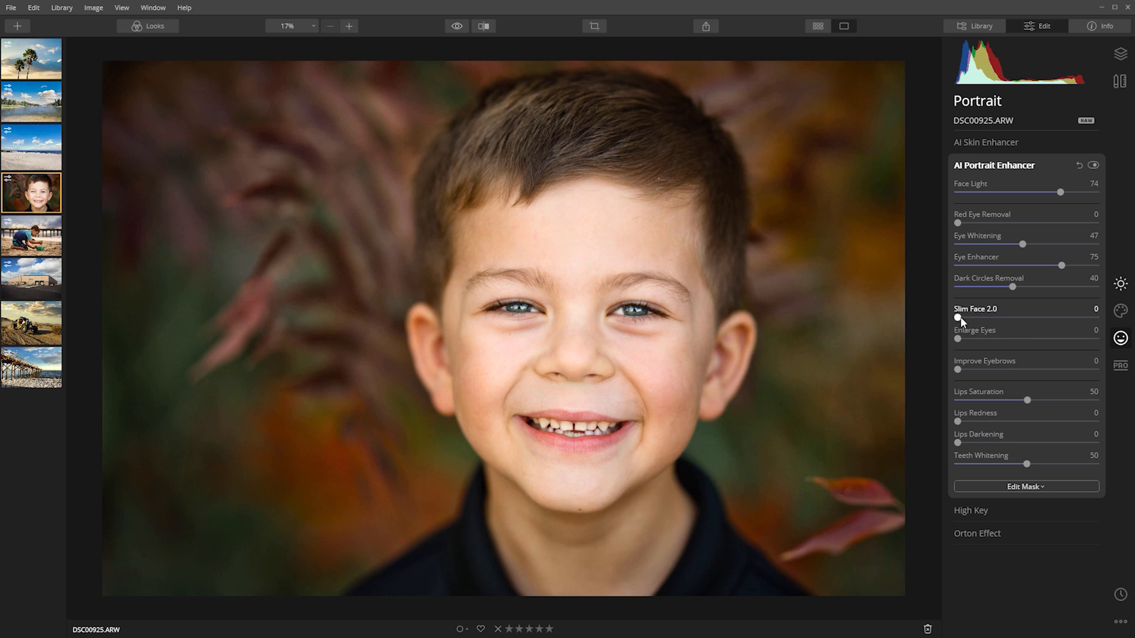
pyautogui.moveTo(957, 369); pyautogui.dragTo(1039, 371)
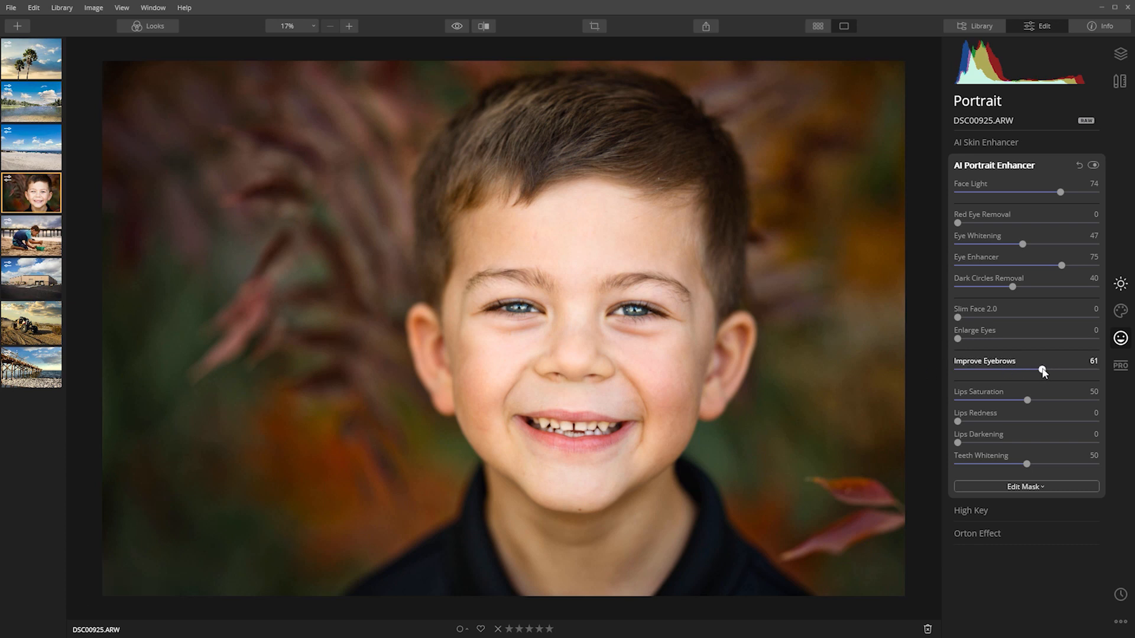
pyautogui.moveTo(1043, 371); pyautogui.dragTo(959, 370)
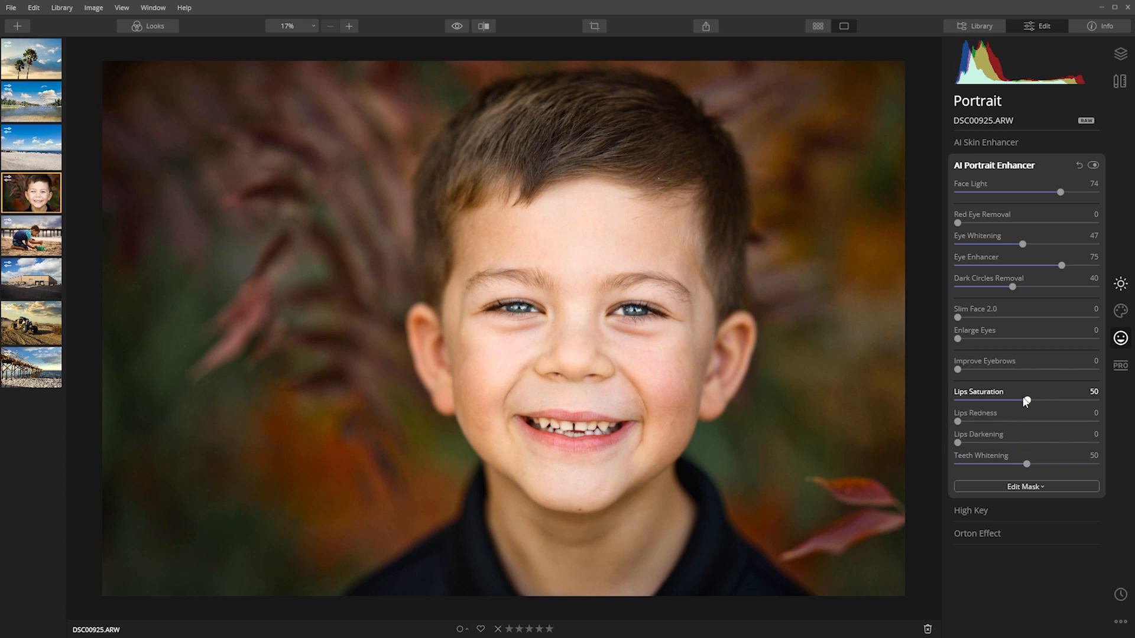
# Try Teeth Whitening at 0, 51 and 100, set it to 54, and compare the portrait with AI Portrait Enhancer off and on
pyautogui.moveTo(1028, 465); pyautogui.dragTo(959, 465)
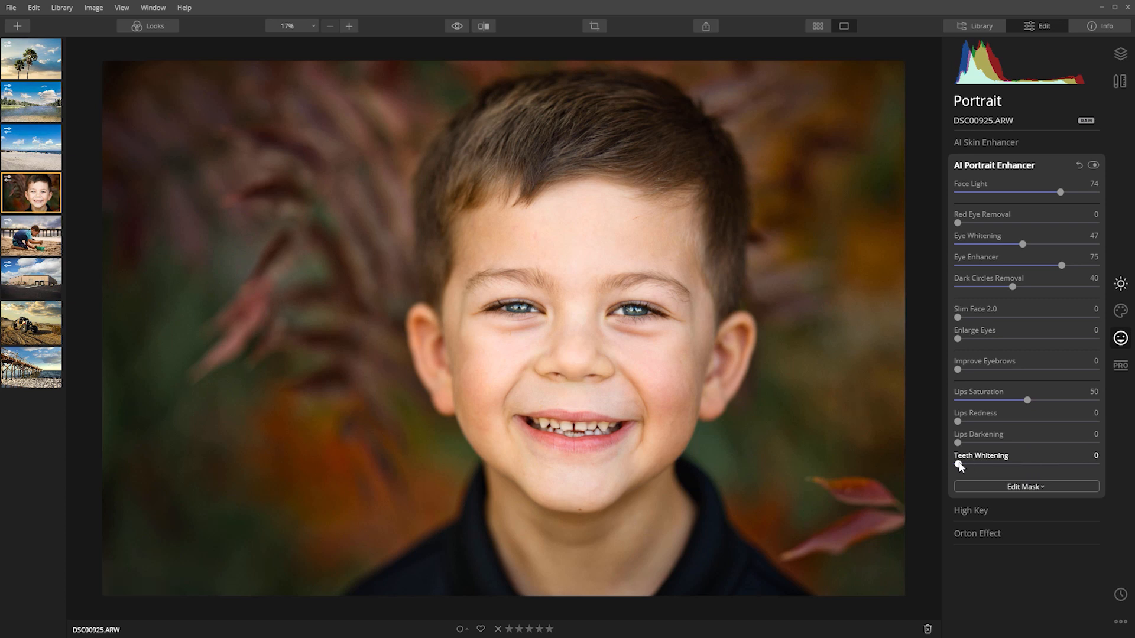
pyautogui.moveTo(959, 465); pyautogui.dragTo(1028, 465)
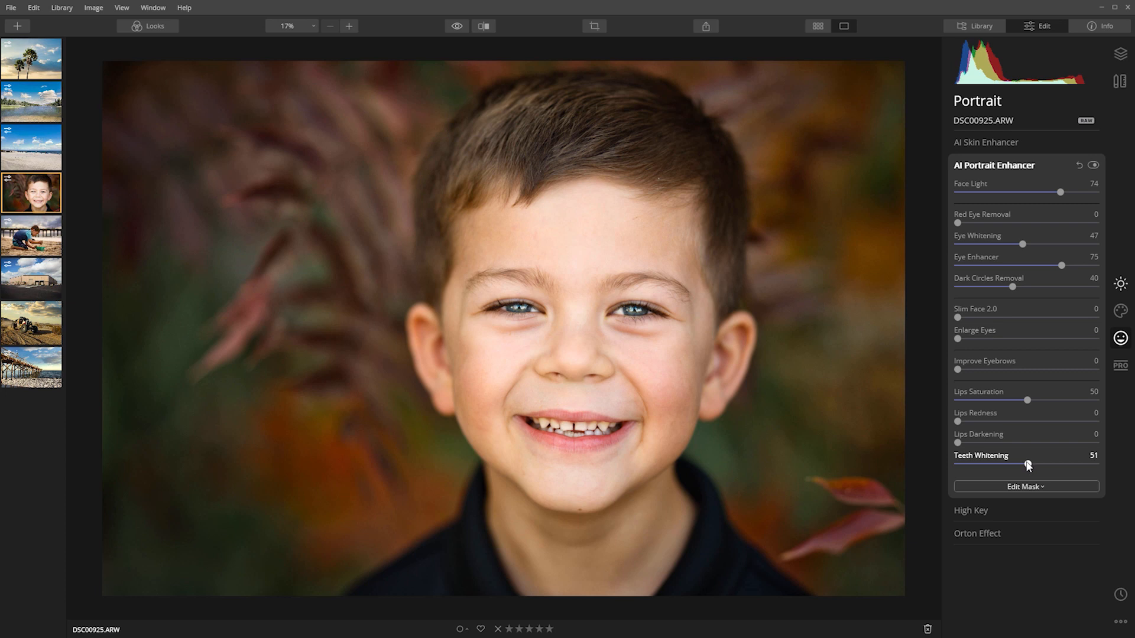
pyautogui.moveTo(1028, 465); pyautogui.dragTo(1087, 462)
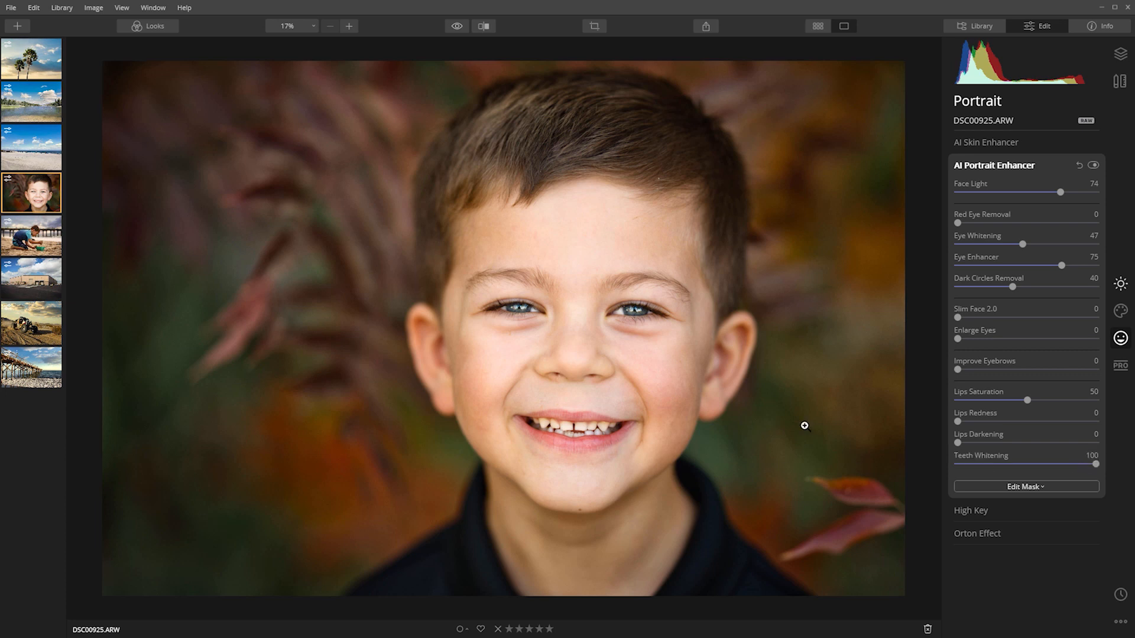
pyautogui.click(1032, 464)
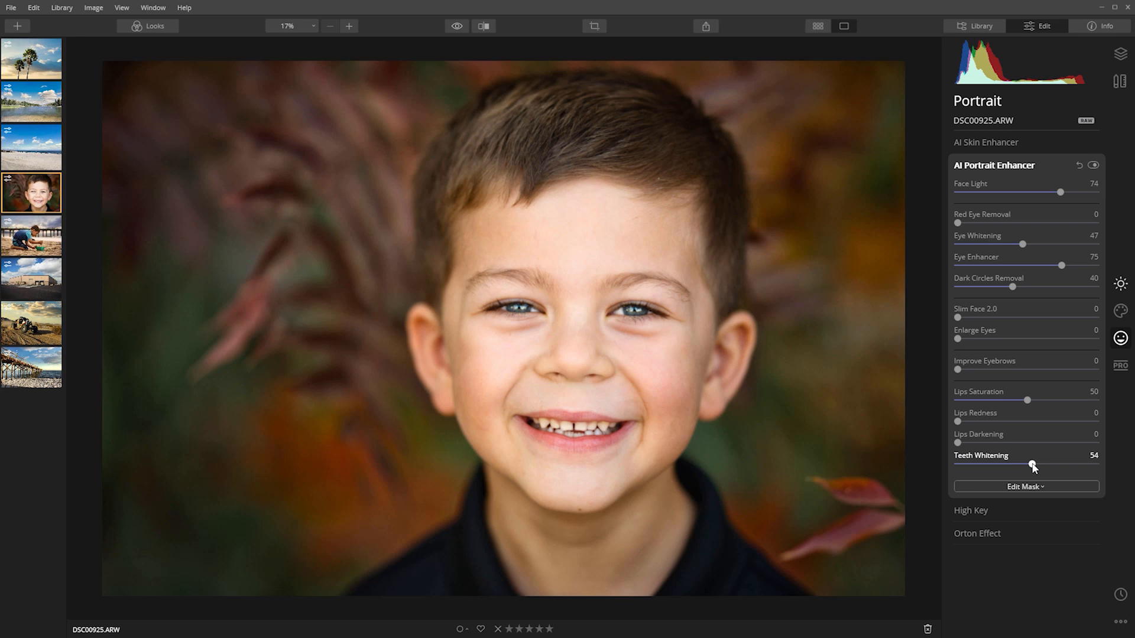
pyautogui.click(1092, 164)
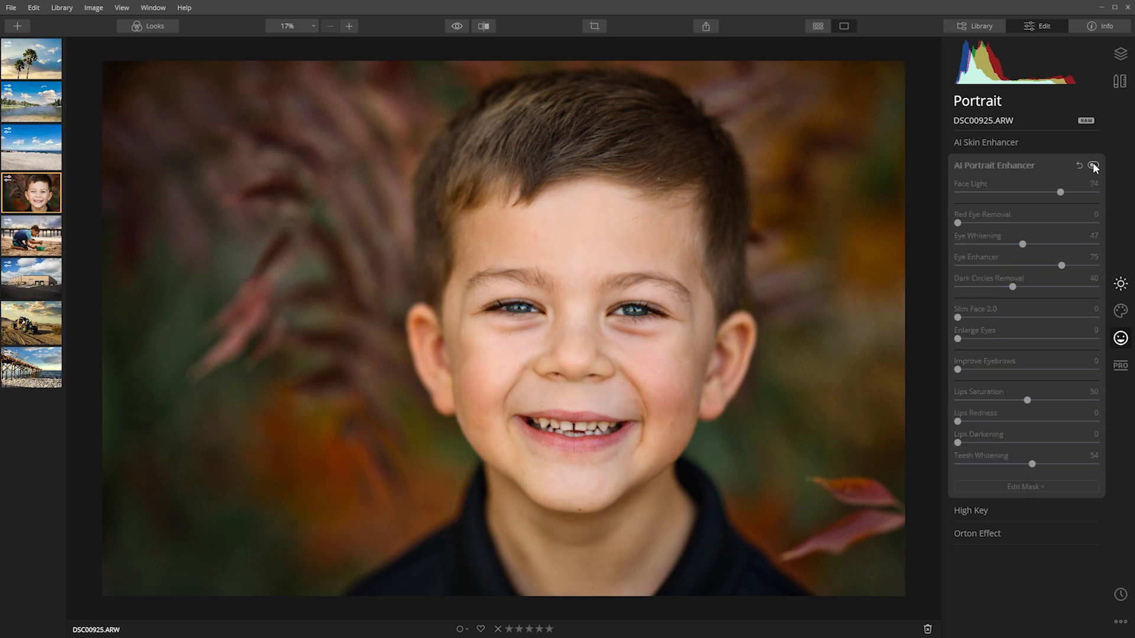
pyautogui.click(1093, 165)
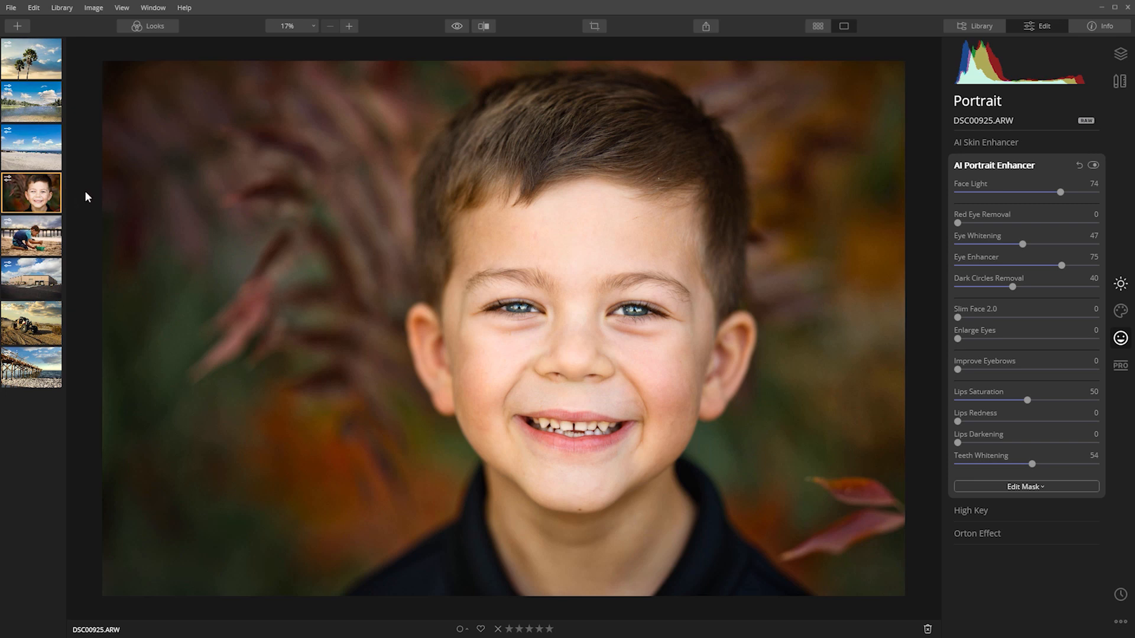
# Open the photo of the boy playing in the sand, raise its tone curve's midpoint to brighten it, and pull that point back down
pyautogui.click(57, 235)
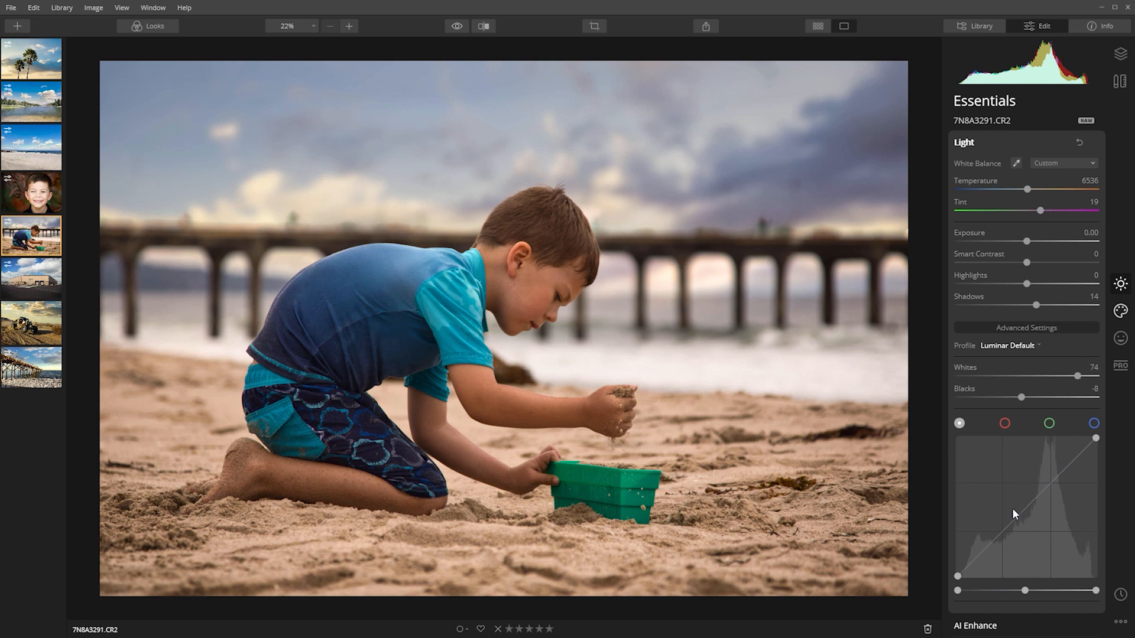
pyautogui.moveTo(1028, 504); pyautogui.dragTo(1020, 492)
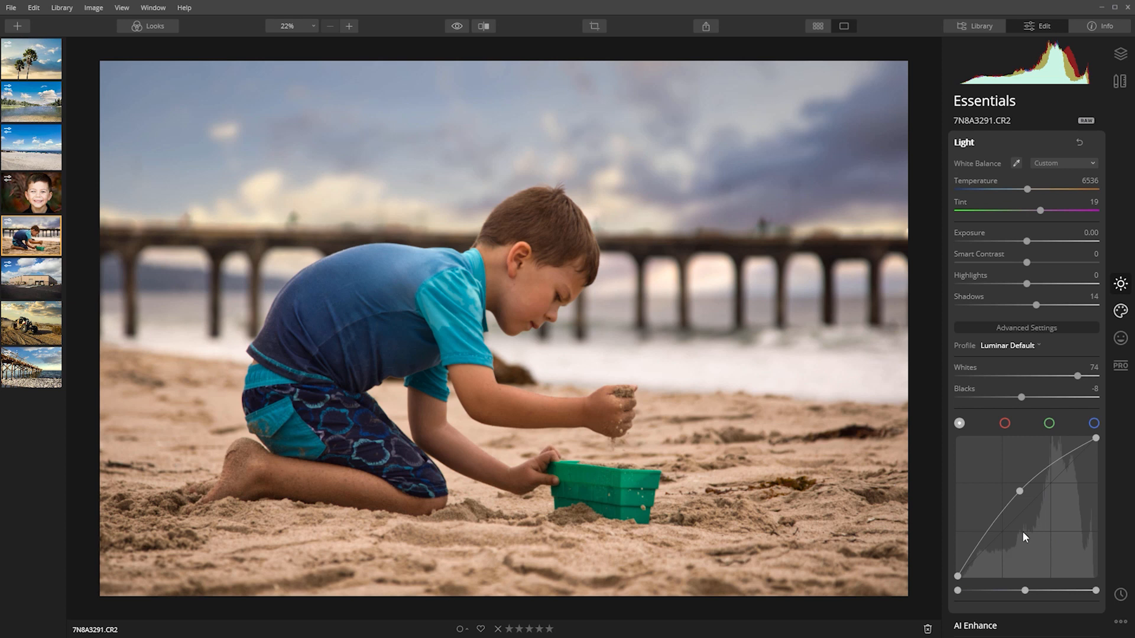
pyautogui.moveTo(1018, 492); pyautogui.dragTo(1038, 514)
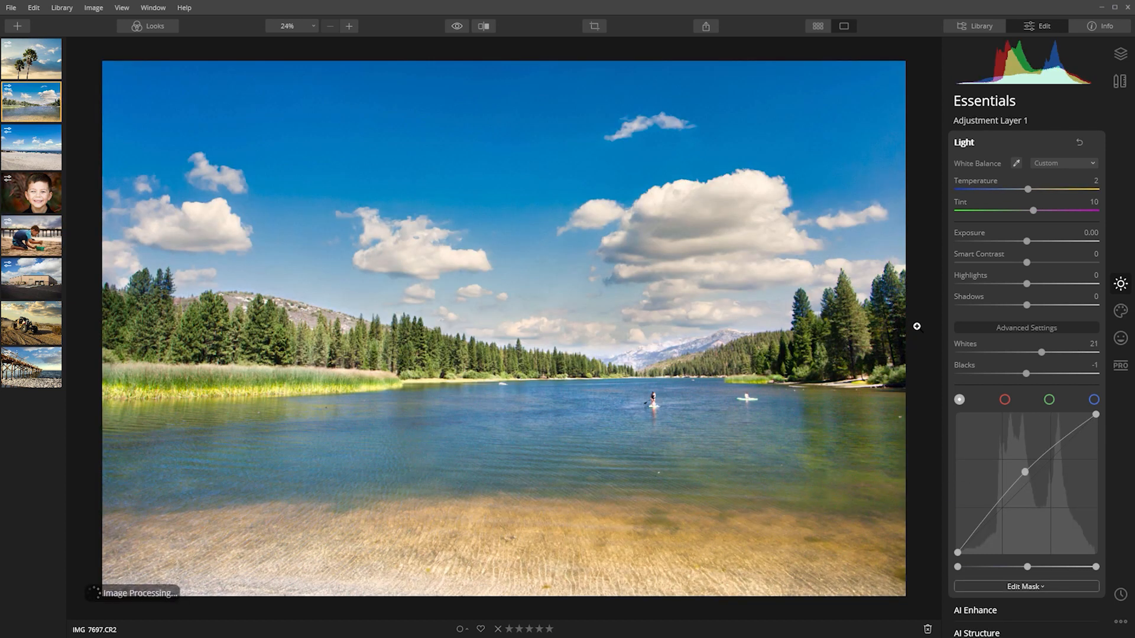
# Review the lake photo's layers from the IMG_7697.CR2 base alone, turning DJI_0743.jpg and Adjustment Layer 1 back on one by one
pyautogui.click(1120, 55)
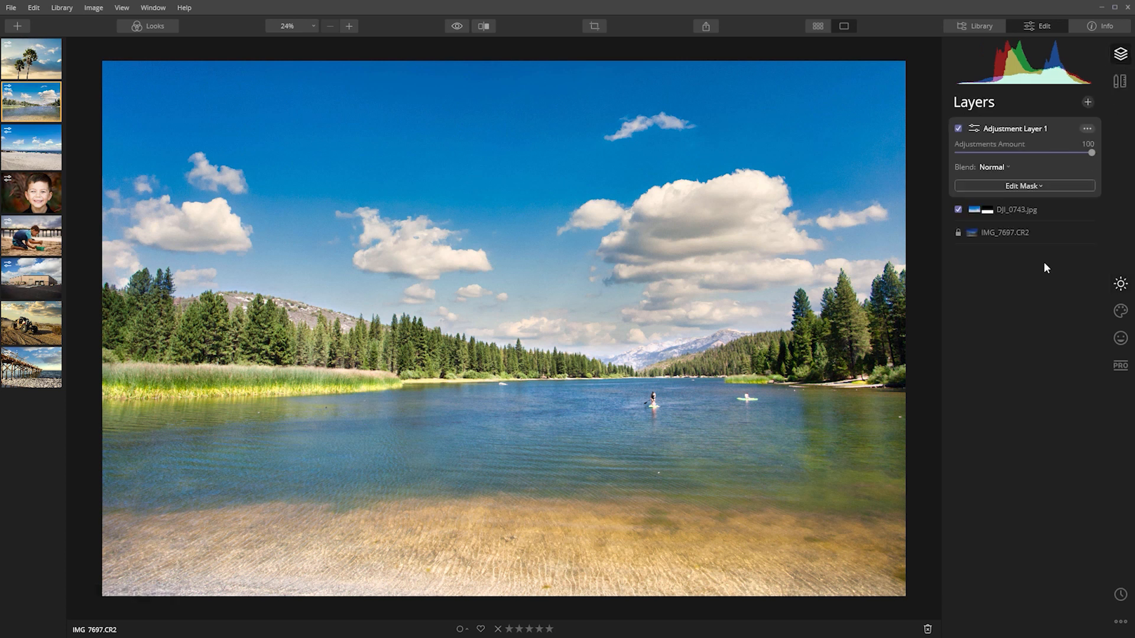
pyautogui.click(1023, 236)
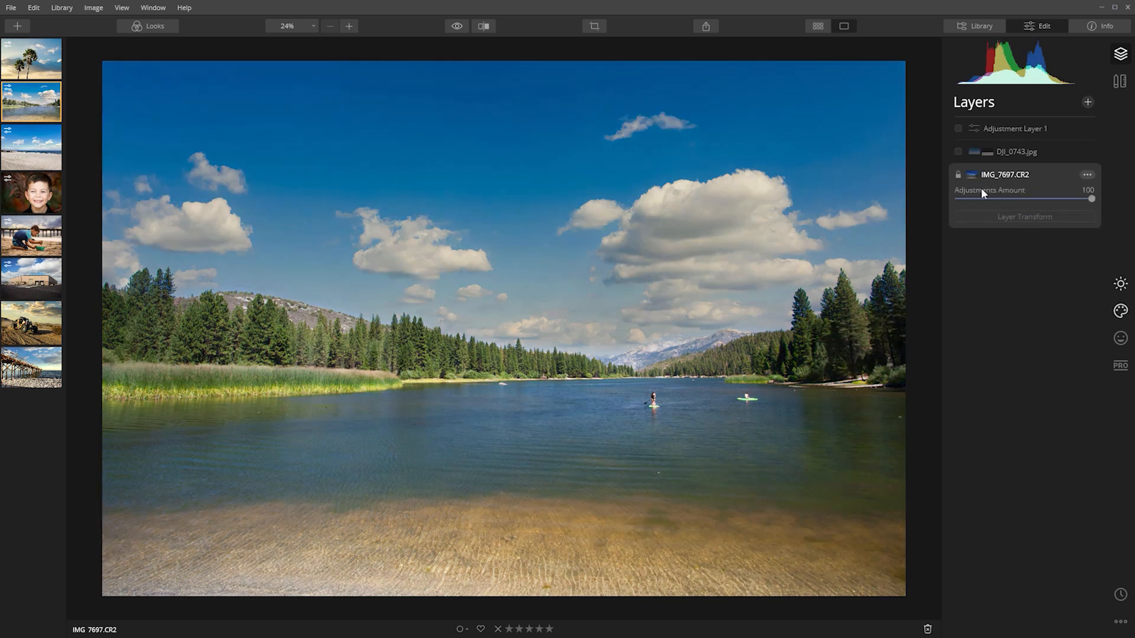
pyautogui.click(958, 152)
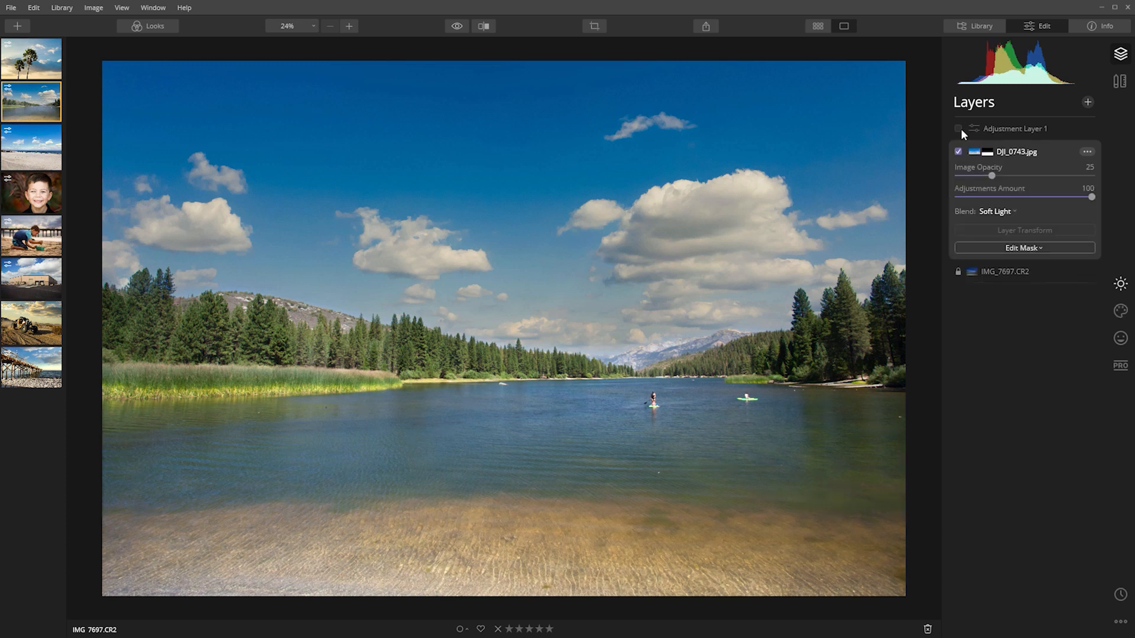
pyautogui.click(958, 128)
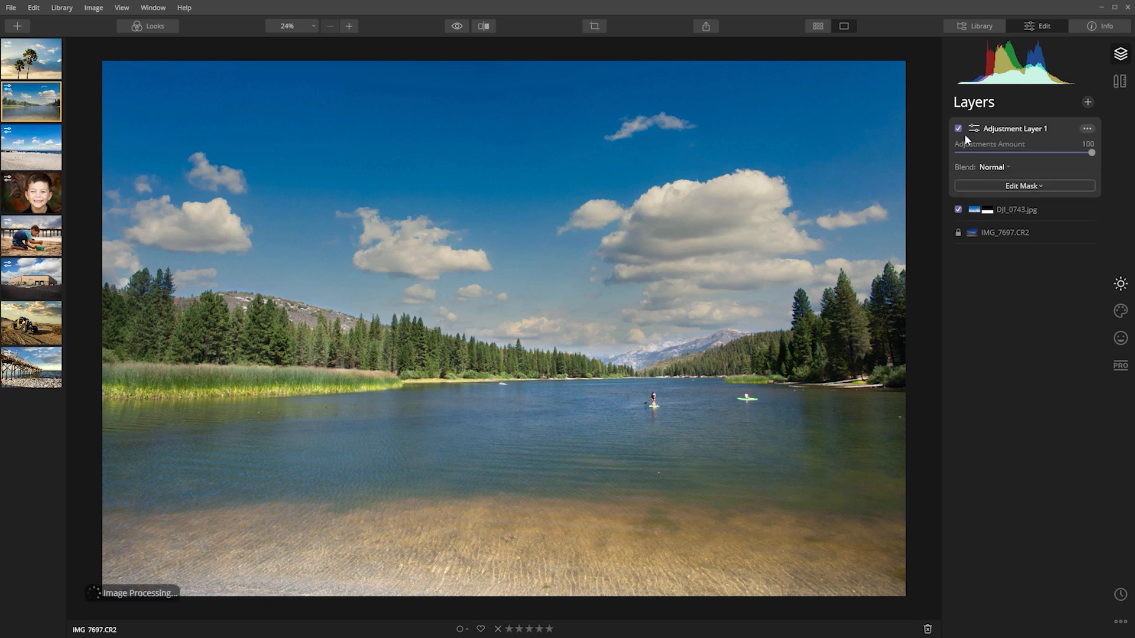